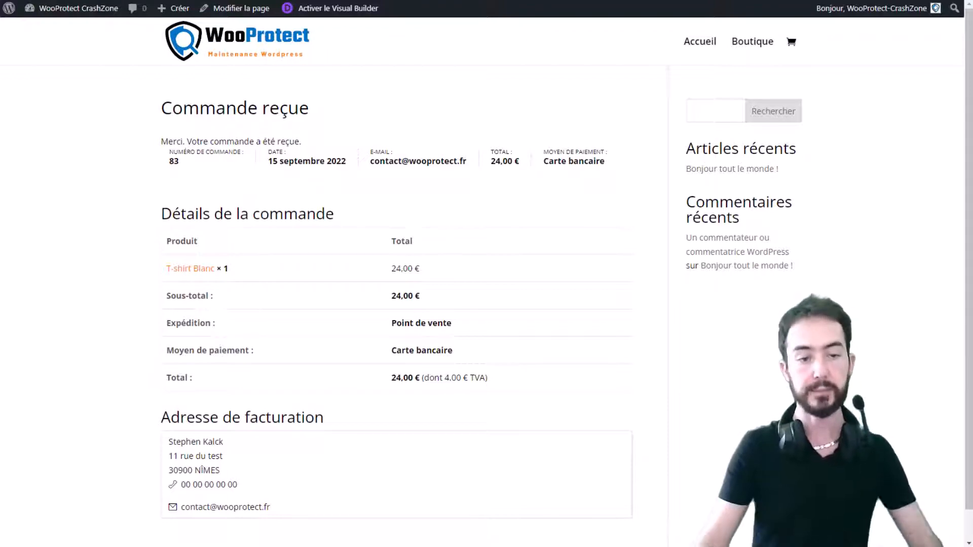
# - Go to the site's admin area, open the page for adding extensions and search for "pdf invoice"
pyautogui.moveTo(76, 8)
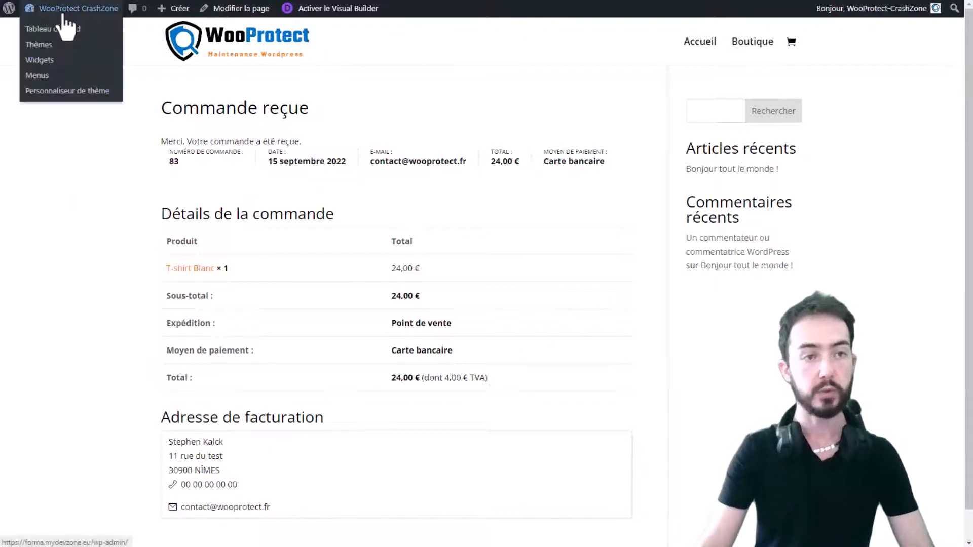
pyautogui.click(61, 26)
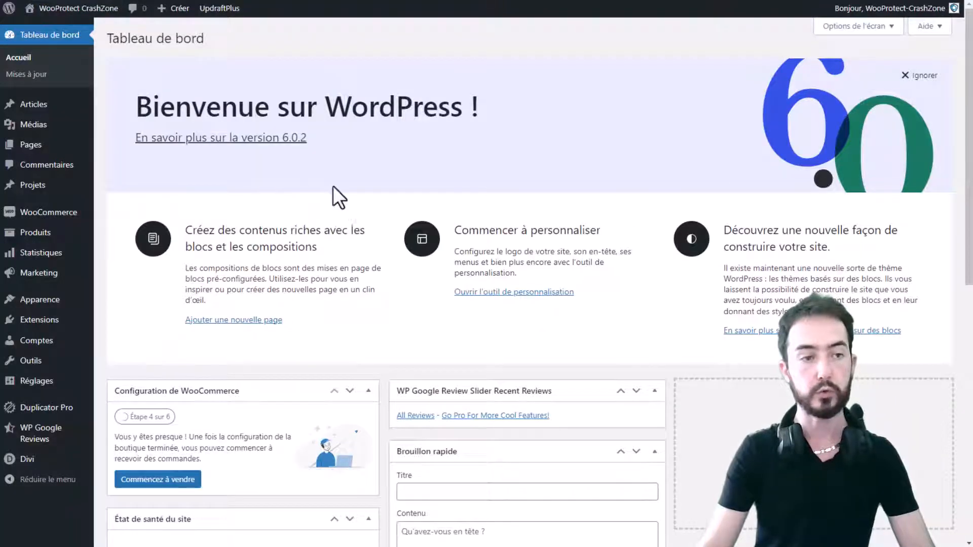
pyautogui.click(46, 324)
pyautogui.click(203, 40)
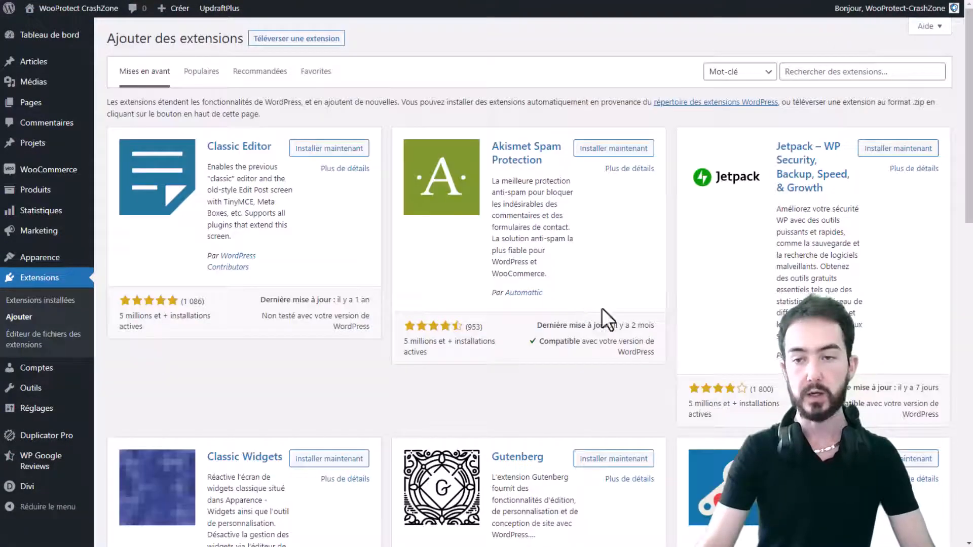
pyautogui.click(843, 76)
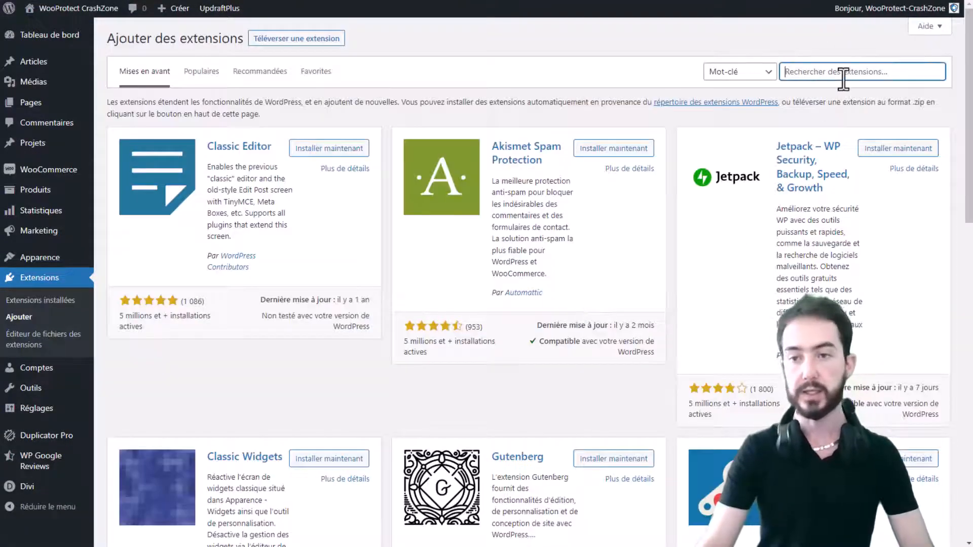
pyautogui.write('pdf invoice')
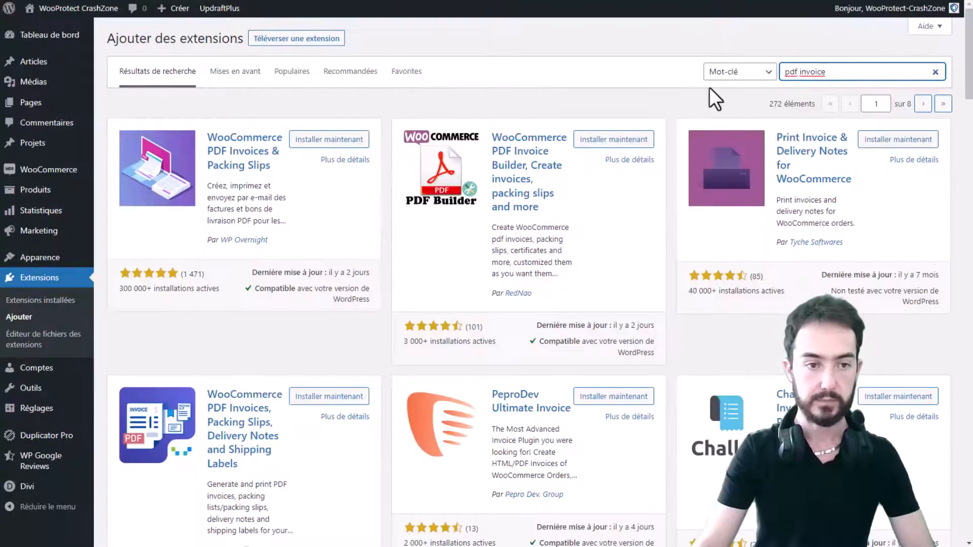
# - Install and activate the WooCommerce PDF Invoices & Packing Slips extension, and open its settings
pyautogui.click(327, 139)
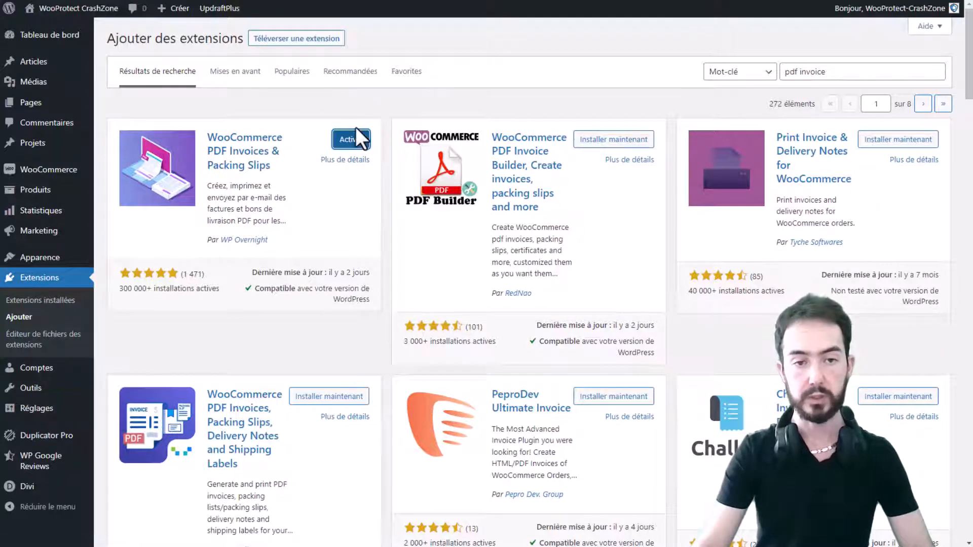
pyautogui.click(356, 132)
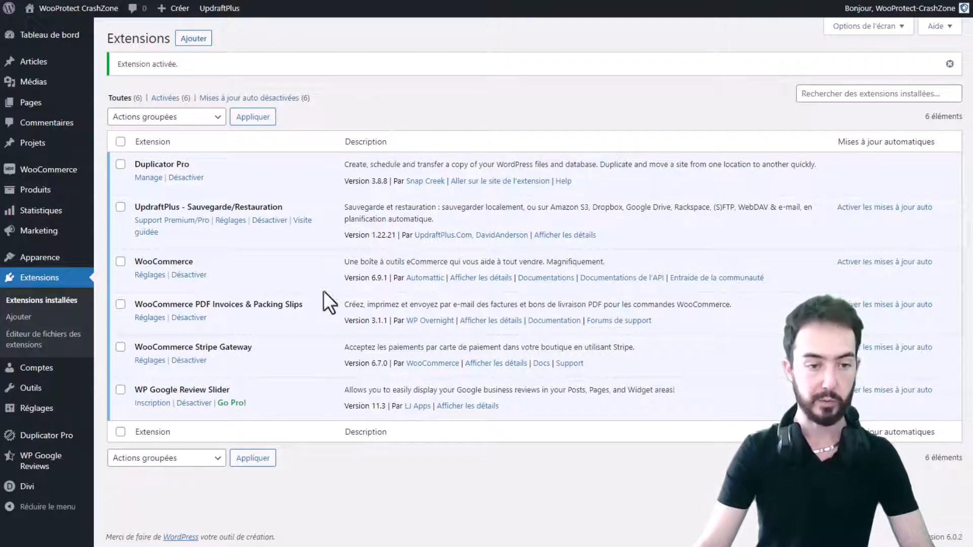
pyautogui.moveTo(157, 304); pyautogui.dragTo(307, 303)
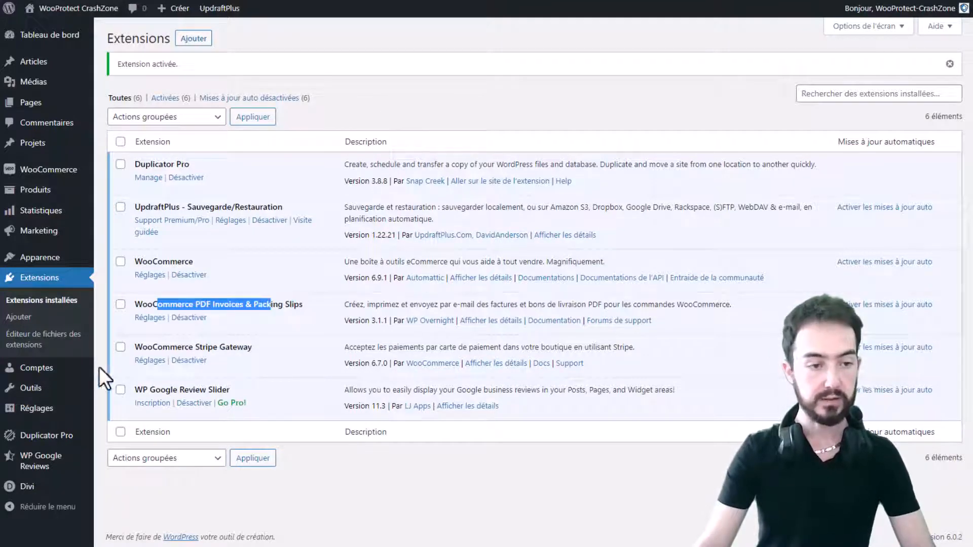
pyautogui.click(151, 319)
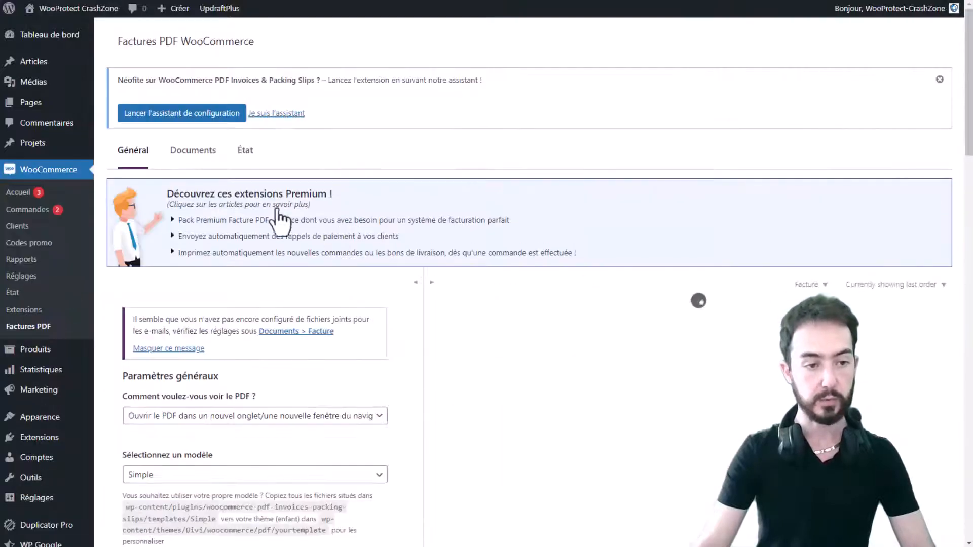
# - Set the general option for how the PDF is viewed to "Télécharger le PDF"
pyautogui.scroll(-1, 317, 188)
pyautogui.scroll(-2, 390, 120)
pyautogui.scroll(-1, 682, 202)
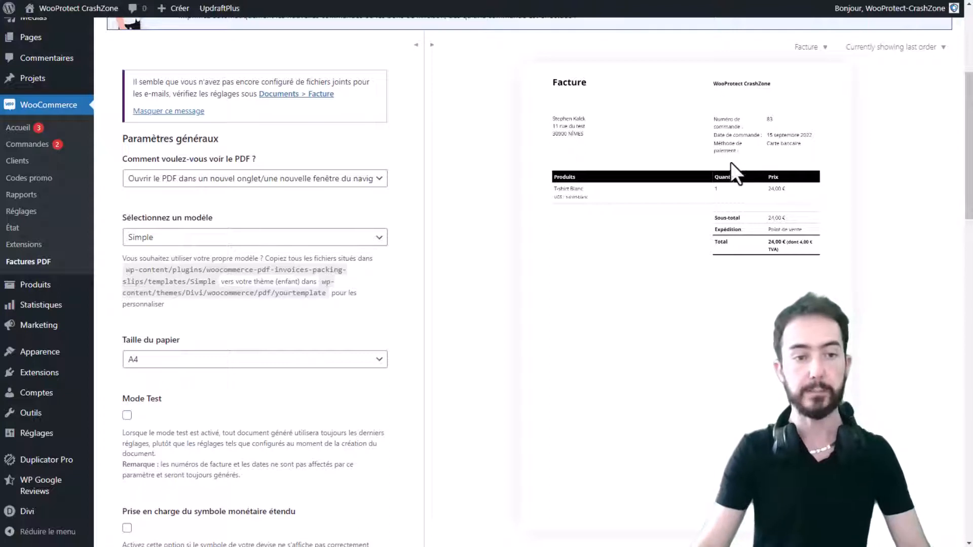
pyautogui.scroll(1, 253, 286)
pyautogui.moveTo(162, 218); pyautogui.dragTo(250, 218)
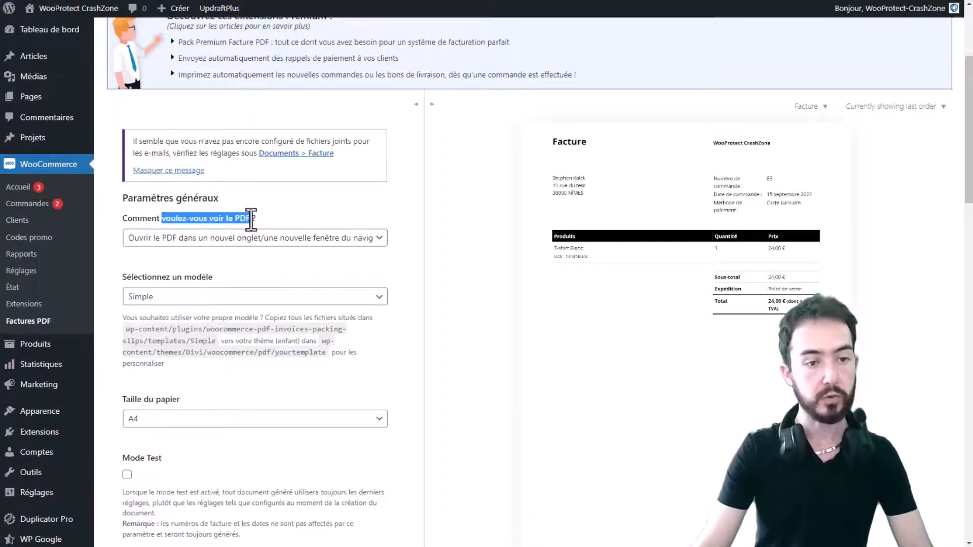
pyautogui.click(252, 242)
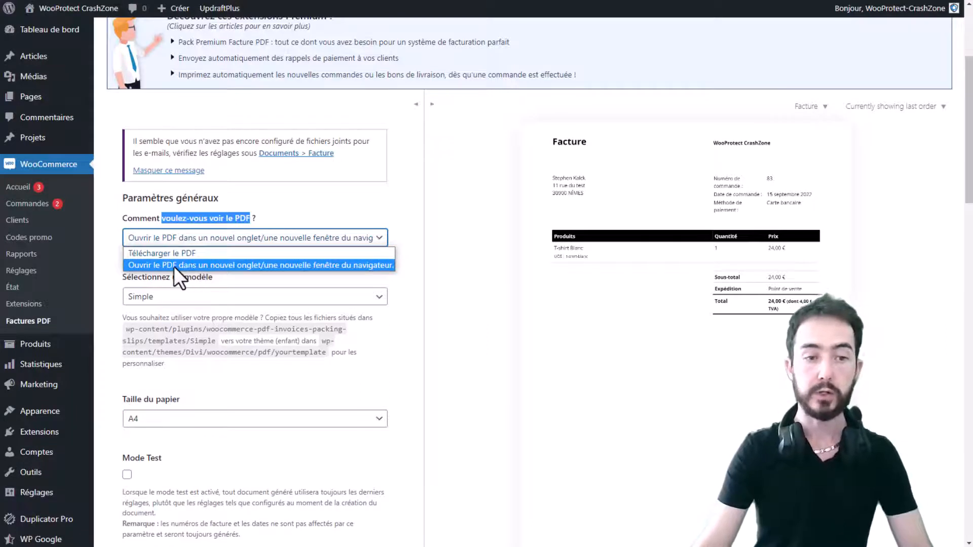
pyautogui.click(237, 254)
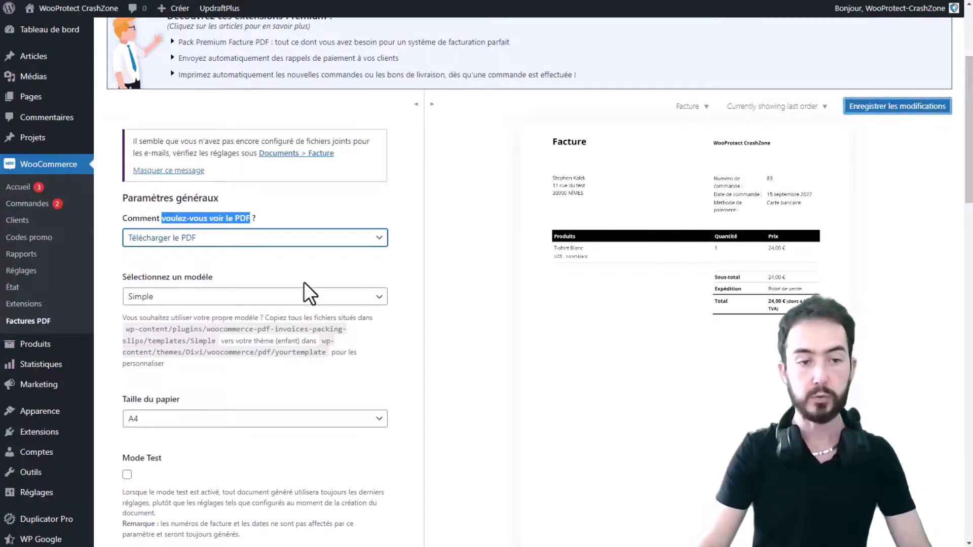
# - Choose the "Simple" template for the PDF documents
pyautogui.click(264, 308)
pyautogui.click(259, 299)
pyautogui.click(256, 316)
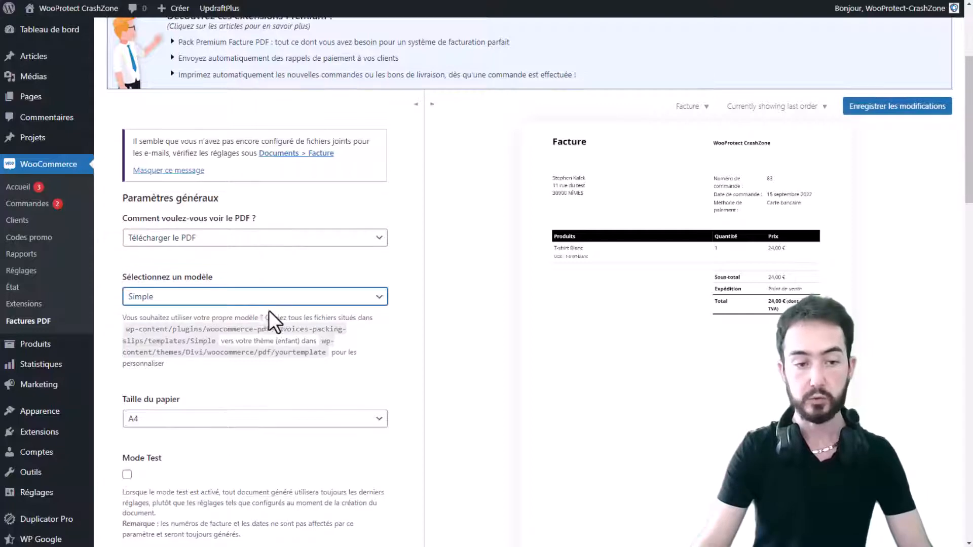
# - Review the paper size, test mode, extended currency symbol and font subsetting options without changing them
pyautogui.scroll(-5, 327, 238)
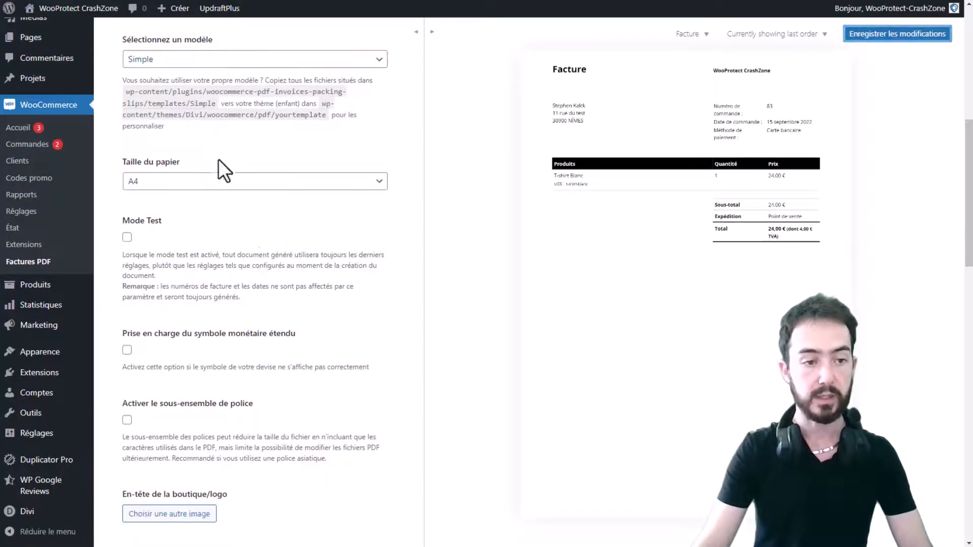
pyautogui.scroll(-3, 218, 159)
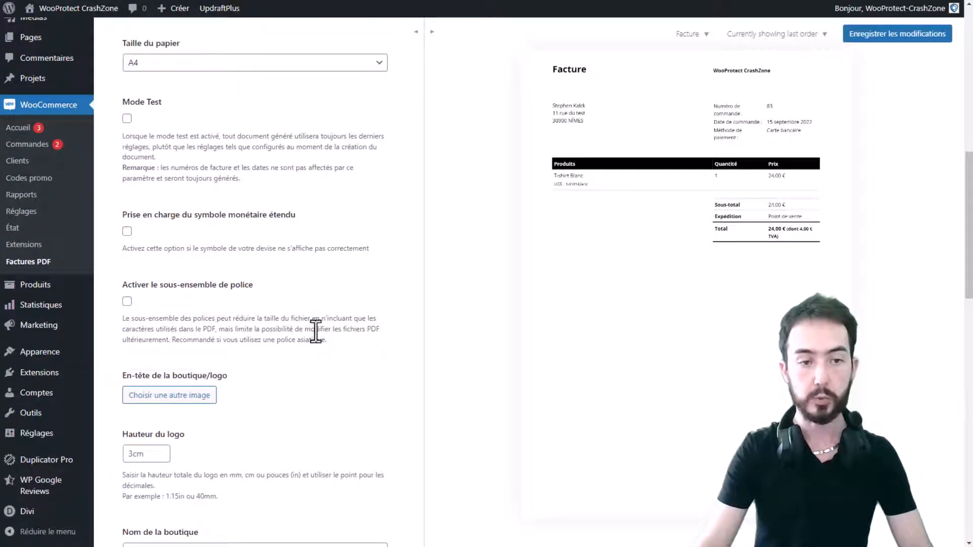
pyautogui.scroll(-1, 199, 201)
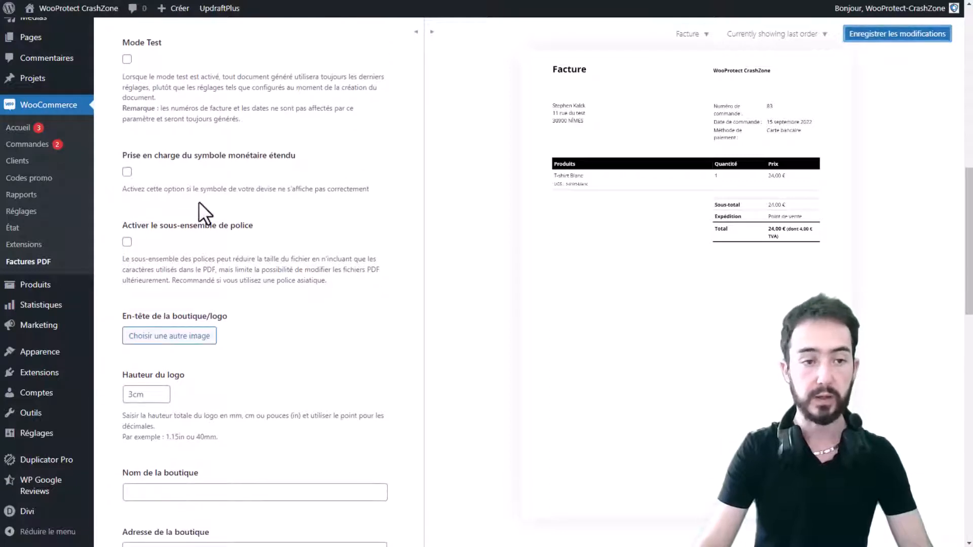
pyautogui.moveTo(347, 154); pyautogui.dragTo(137, 157)
pyautogui.click(195, 155)
pyautogui.click(128, 169)
pyautogui.click(189, 205)
pyautogui.moveTo(256, 226); pyautogui.dragTo(213, 226)
pyautogui.click(225, 226)
pyautogui.scroll(-2, 318, 221)
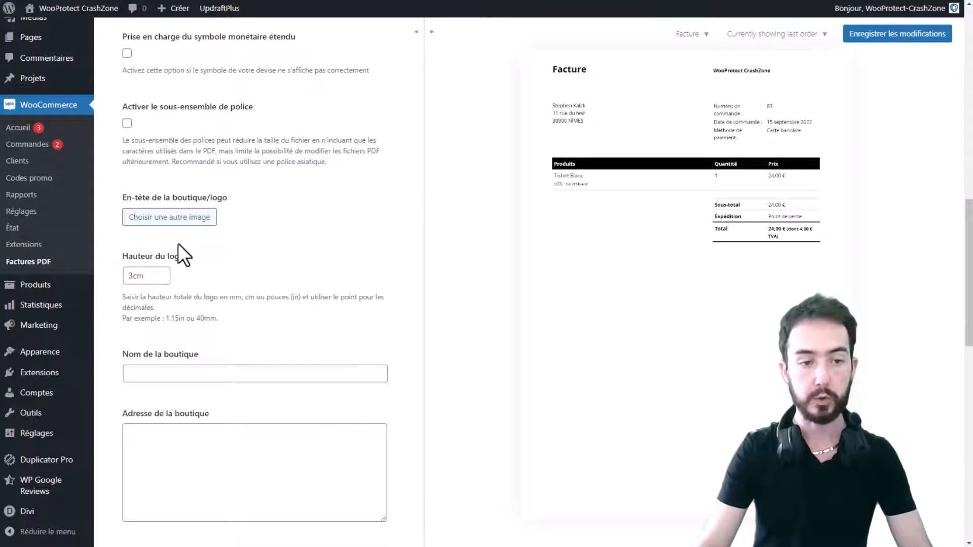
# - Use Logo-WooProtect.png from the media library as the invoice header logo and set its height to 2cm
pyautogui.click(183, 221)
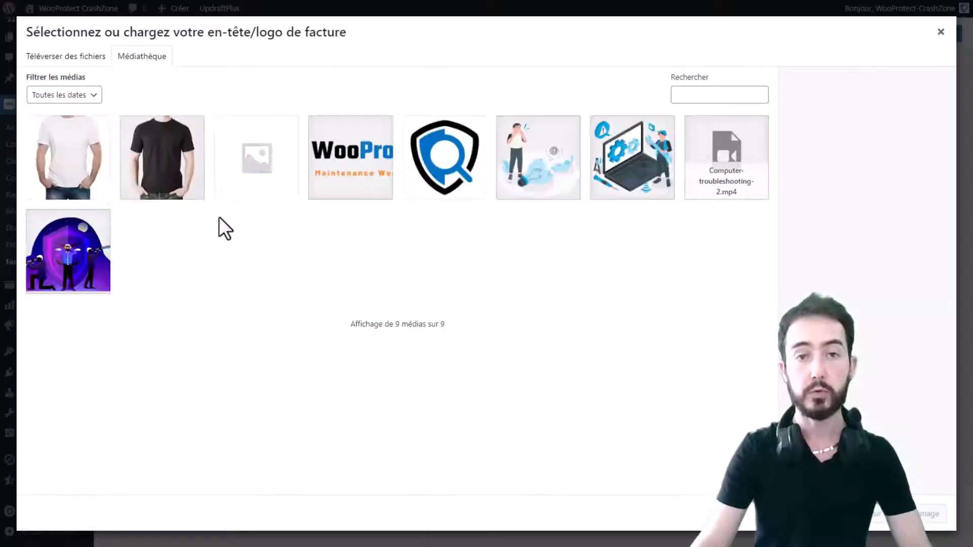
pyautogui.click(358, 177)
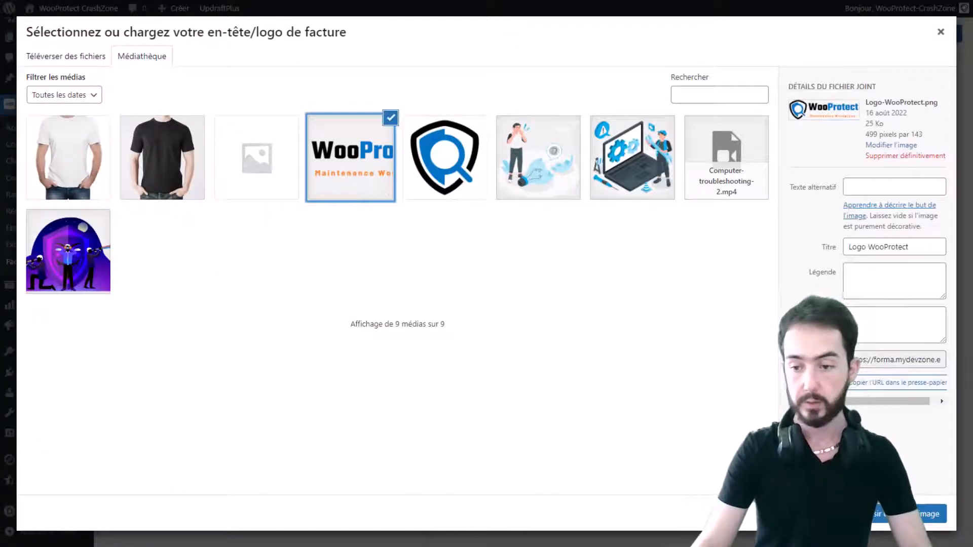
pyautogui.click(922, 514)
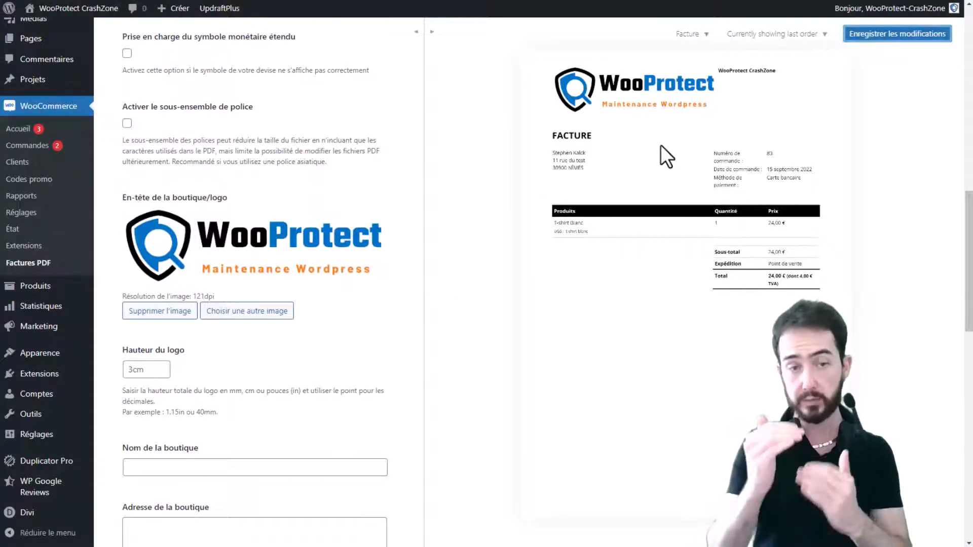
pyautogui.click(149, 371)
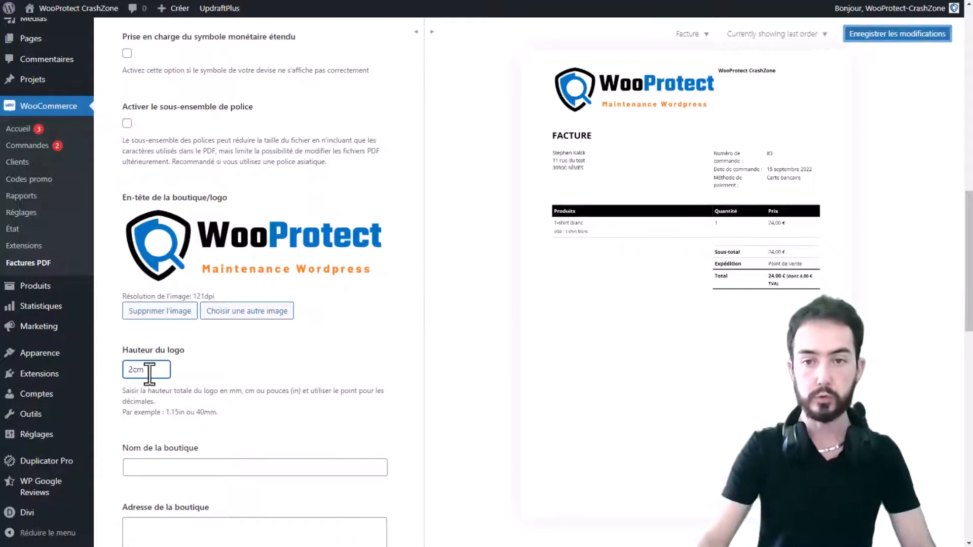
pyautogui.click(233, 372)
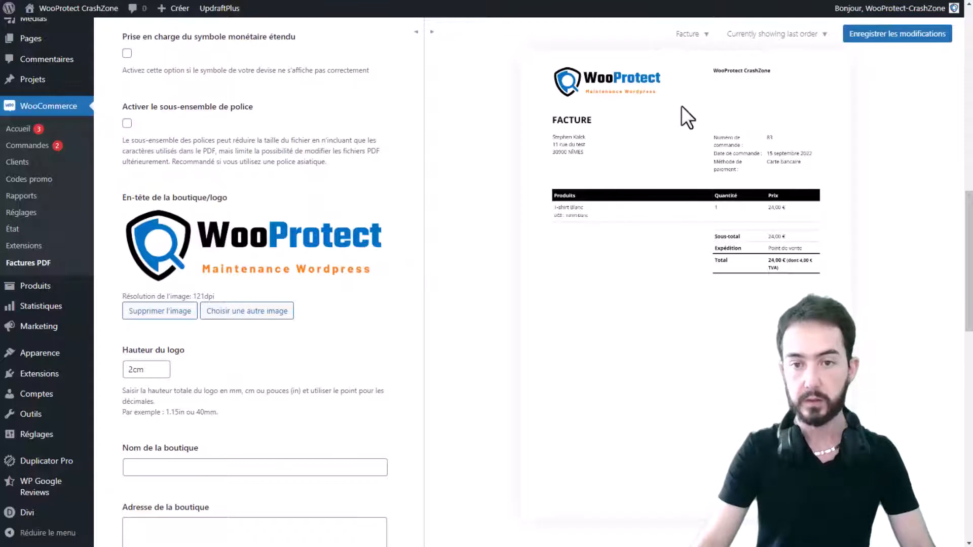
# - Set the shop name on the invoice to "Site E-commerce"
pyautogui.scroll(-2, 295, 310)
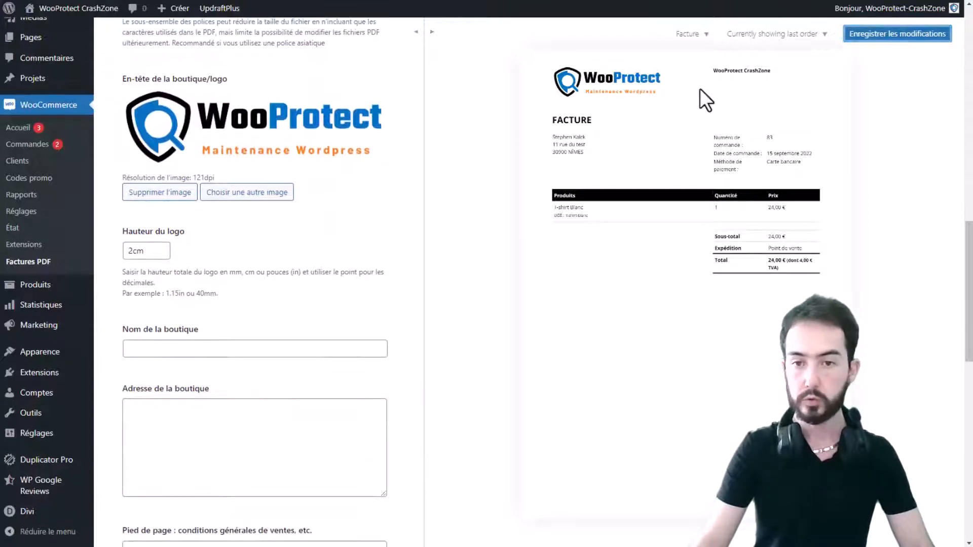
pyautogui.scroll(-1, 319, 289)
pyautogui.click(191, 289)
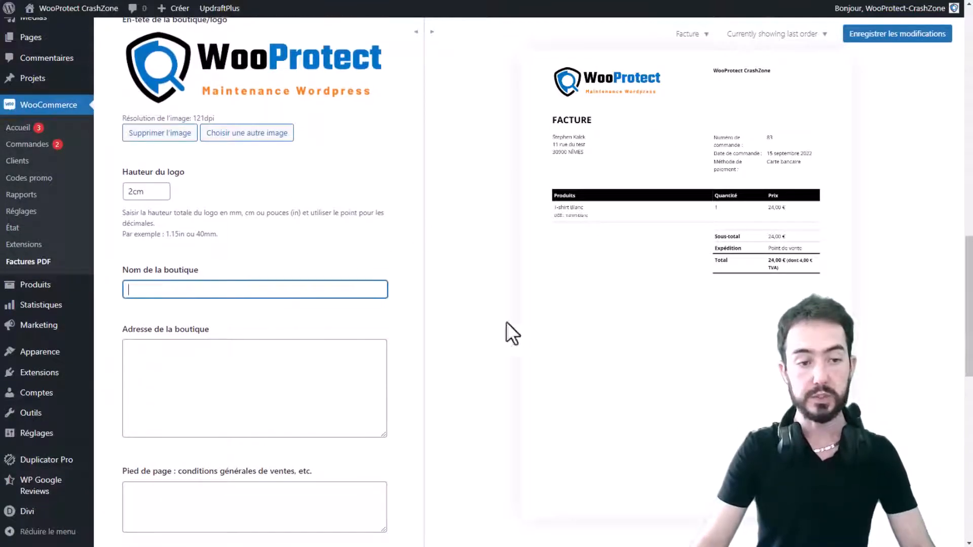
pyautogui.scroll(-1, 284, 335)
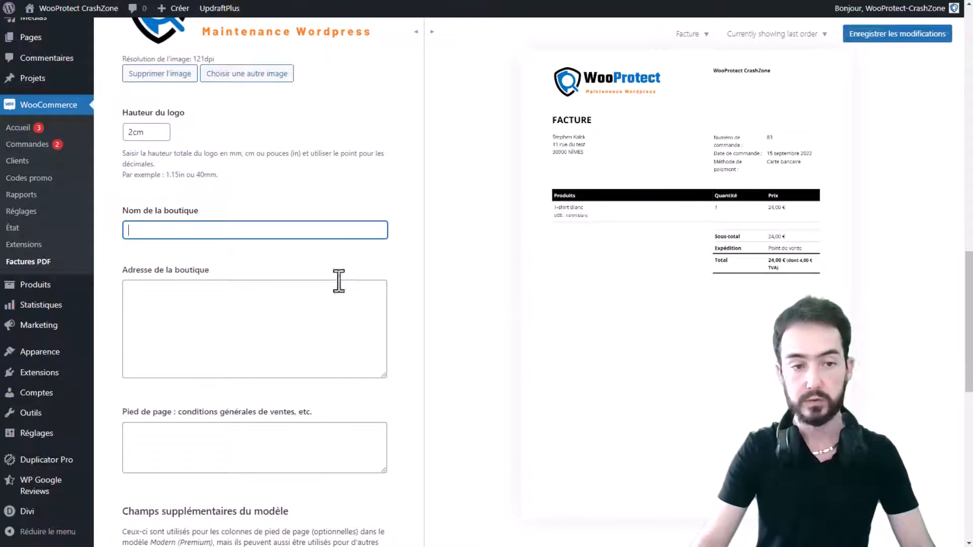
pyautogui.write('ite ')
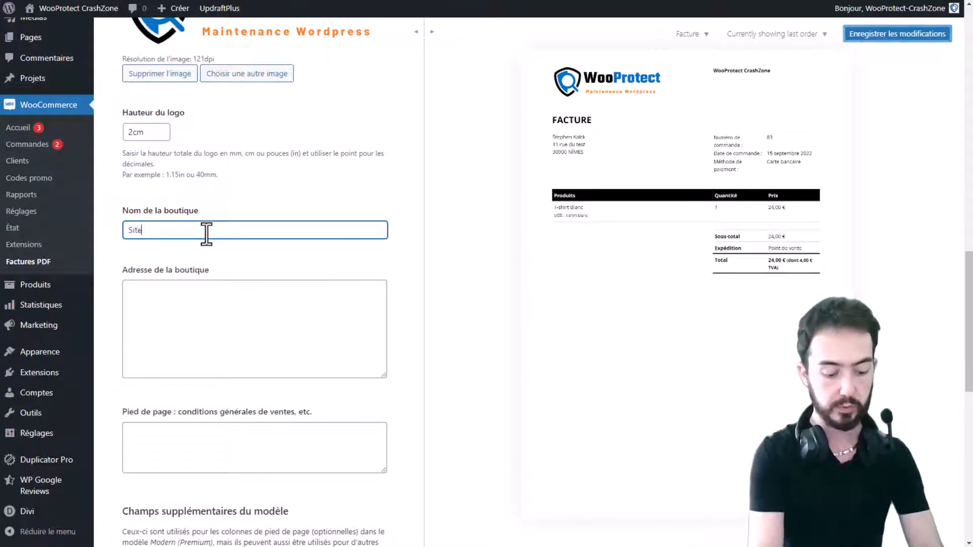
pyautogui.write('E-commerce')
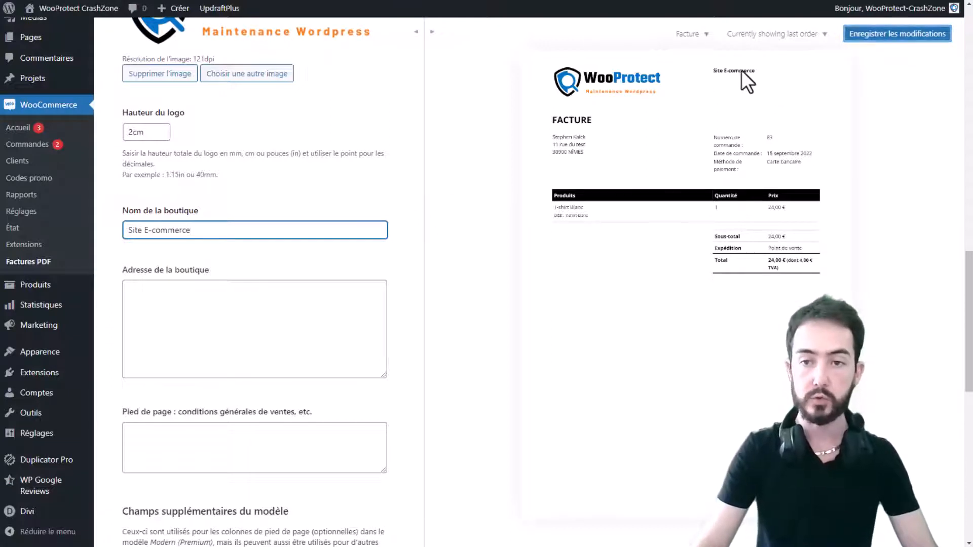
# - Enter the shop's street address in the invoice's shop address field
pyautogui.scroll(-1, 235, 272)
pyautogui.click(230, 261)
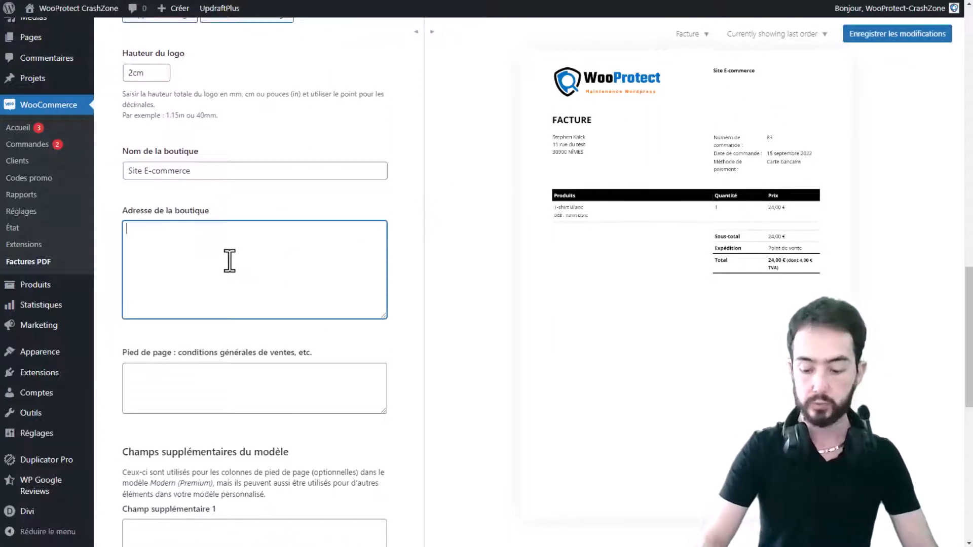
pyautogui.write('11 rue du test')
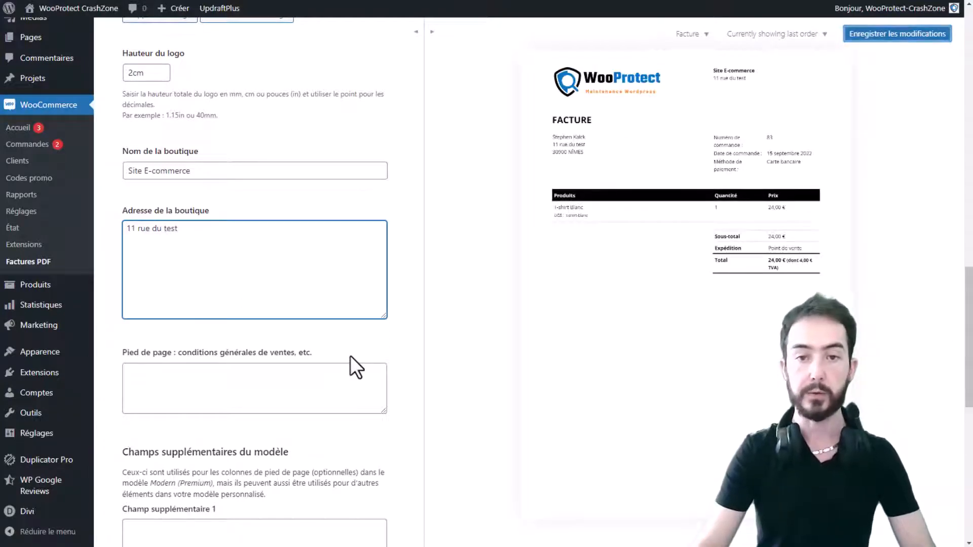
# - Examine the footer field for terms of sale and the three supplementary template fields, leaving them empty
pyautogui.click(279, 386)
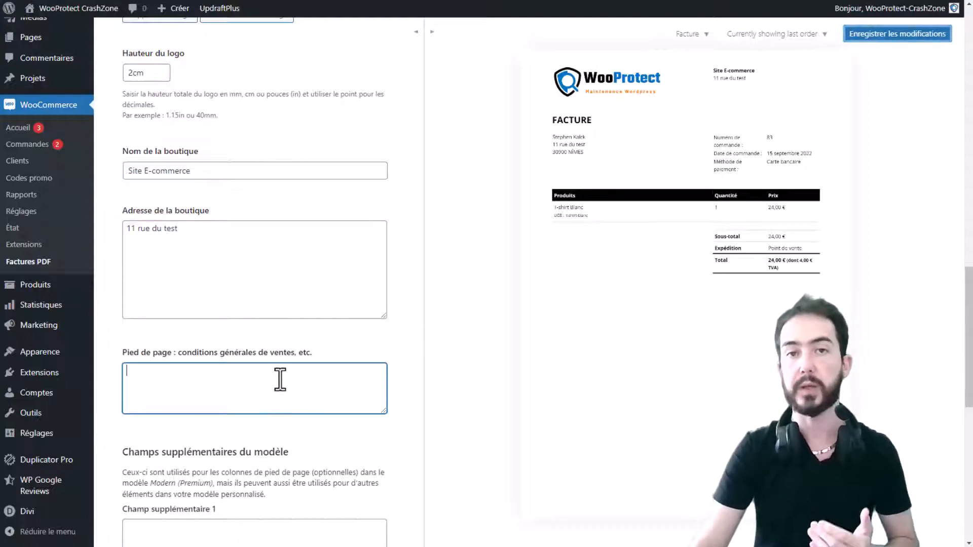
pyautogui.scroll(-1, 278, 382)
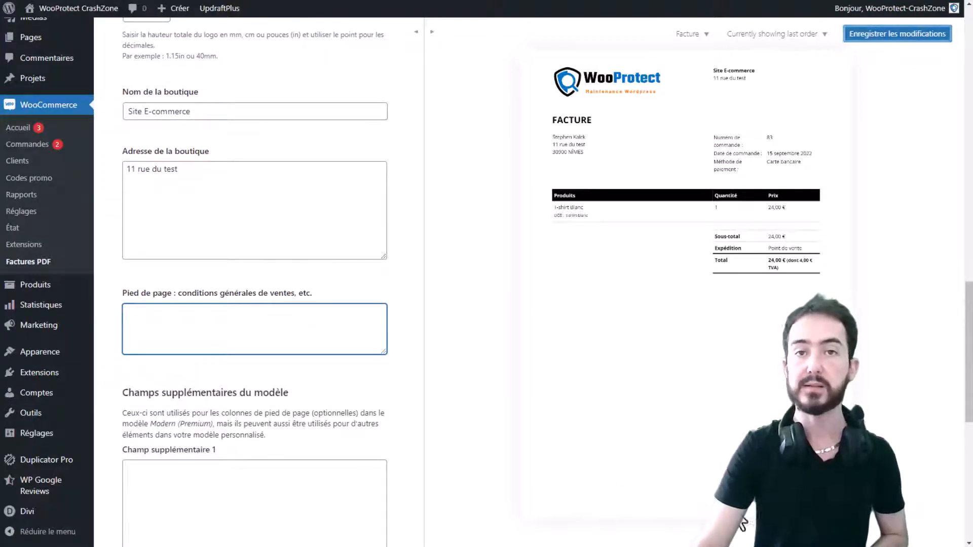
pyautogui.scroll(-3, 391, 336)
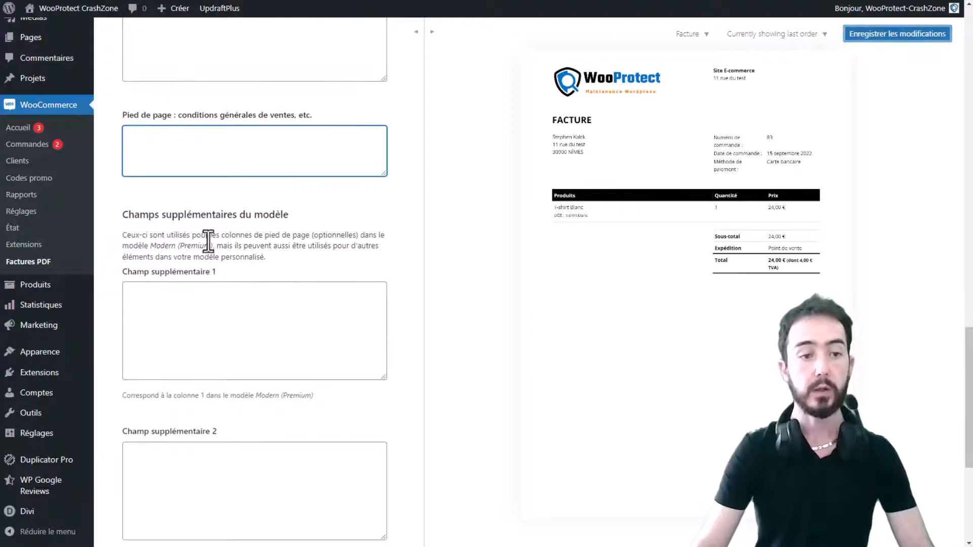
pyautogui.scroll(-1, 206, 240)
pyautogui.click(276, 232)
pyautogui.scroll(-3, 292, 257)
pyautogui.click(252, 270)
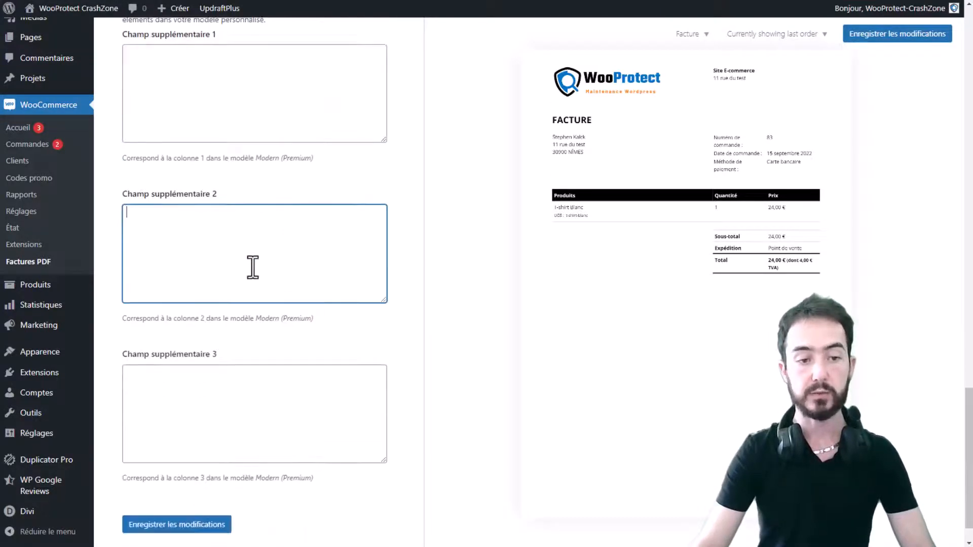
pyautogui.click(231, 430)
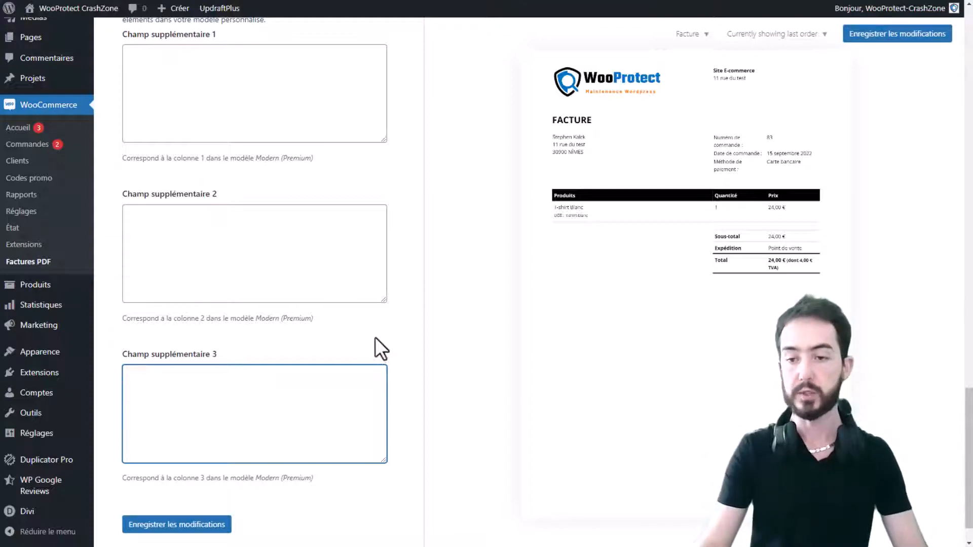
# - Save the changes to the general PDF invoice settings
pyautogui.scroll(15, 360, 312)
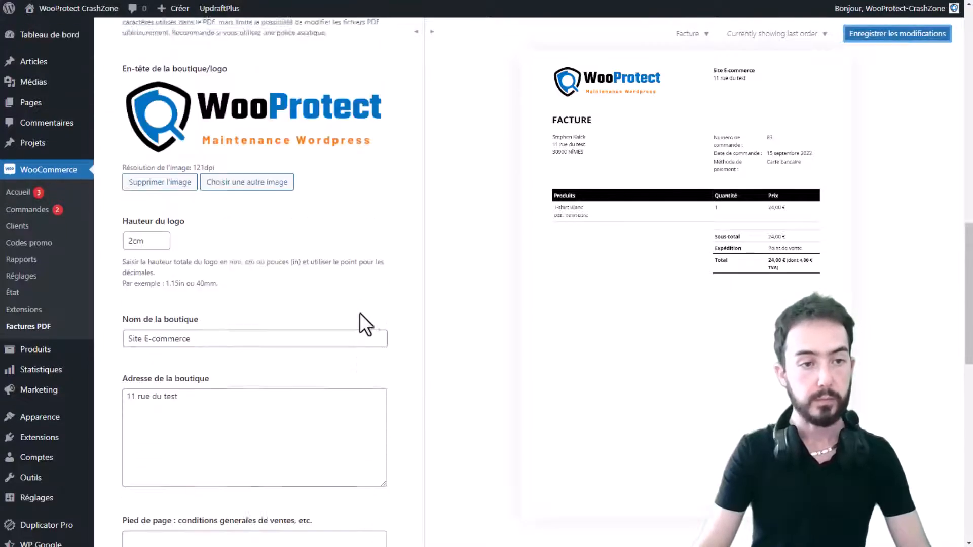
pyautogui.scroll(5, 359, 312)
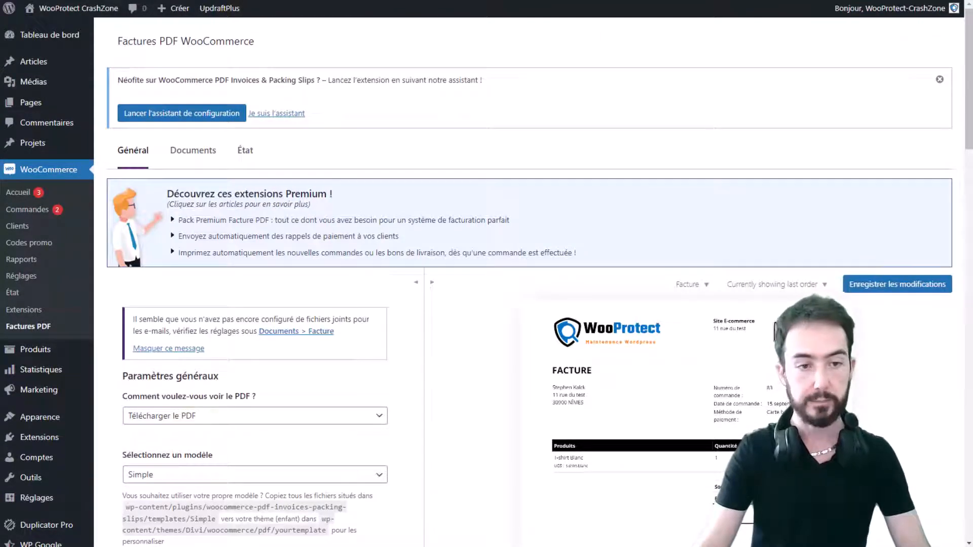
pyautogui.click(899, 285)
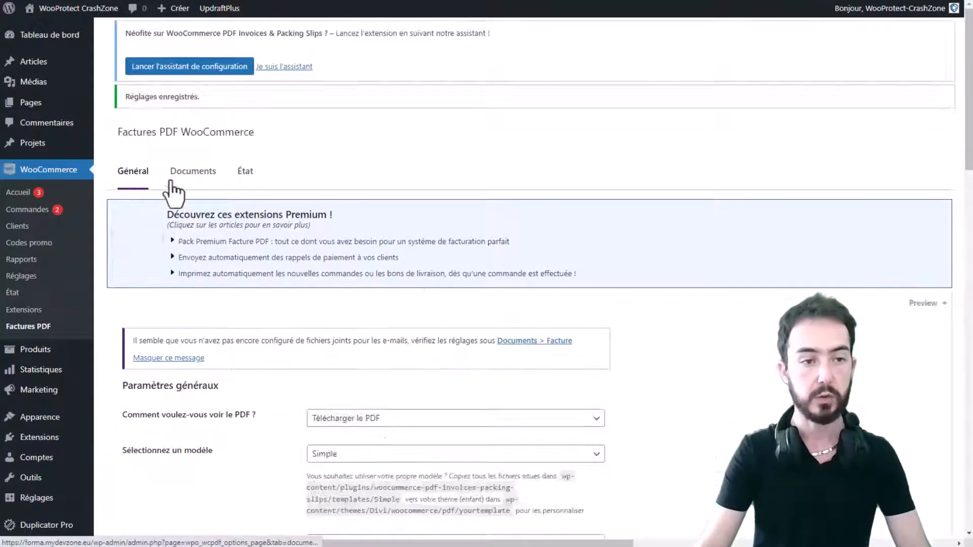
# - Open the Documents settings for the invoice and dismiss the document settings tip
pyautogui.click(198, 188)
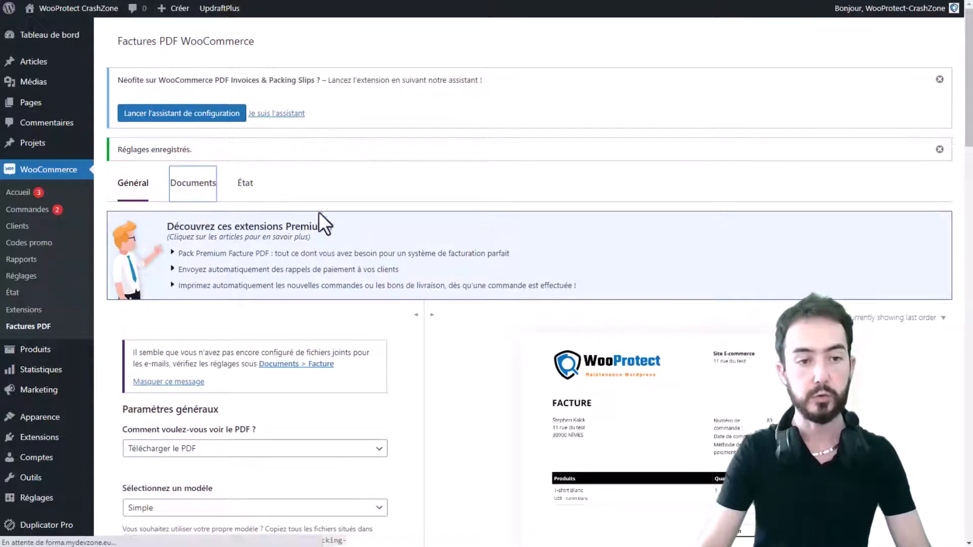
pyautogui.scroll(-3, 347, 221)
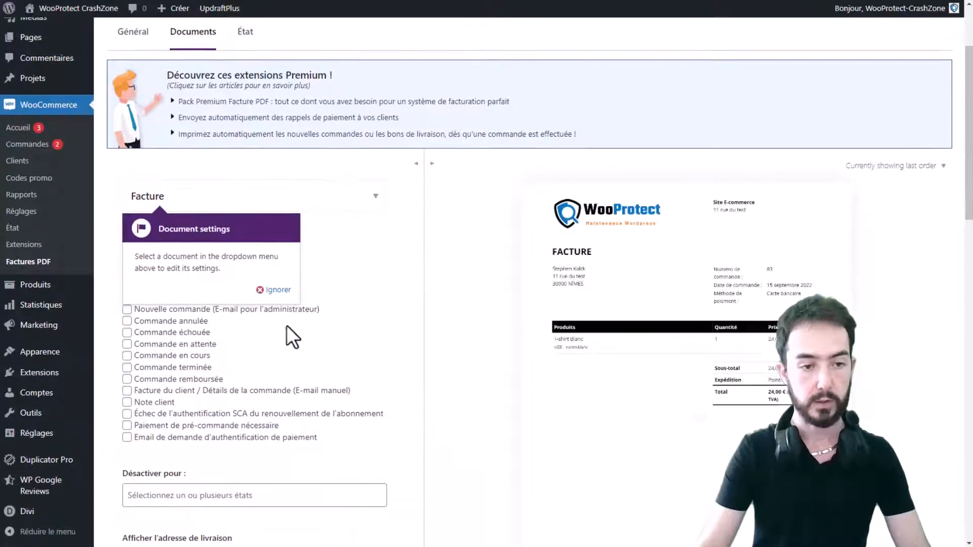
pyautogui.click(276, 289)
# - View the Bon de livraison document settings and return to the Facture document settings
pyautogui.scroll(-3, 372, 239)
pyautogui.click(272, 80)
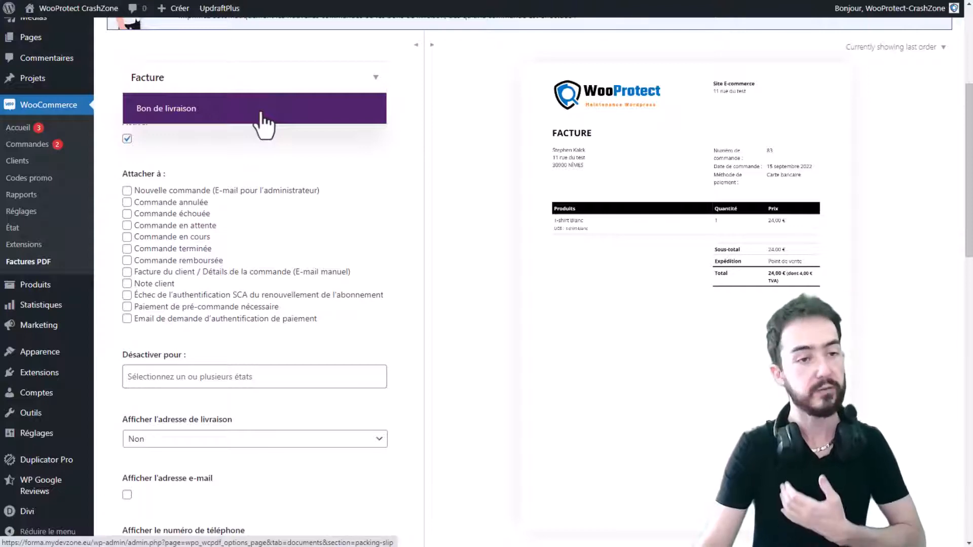
pyautogui.click(262, 114)
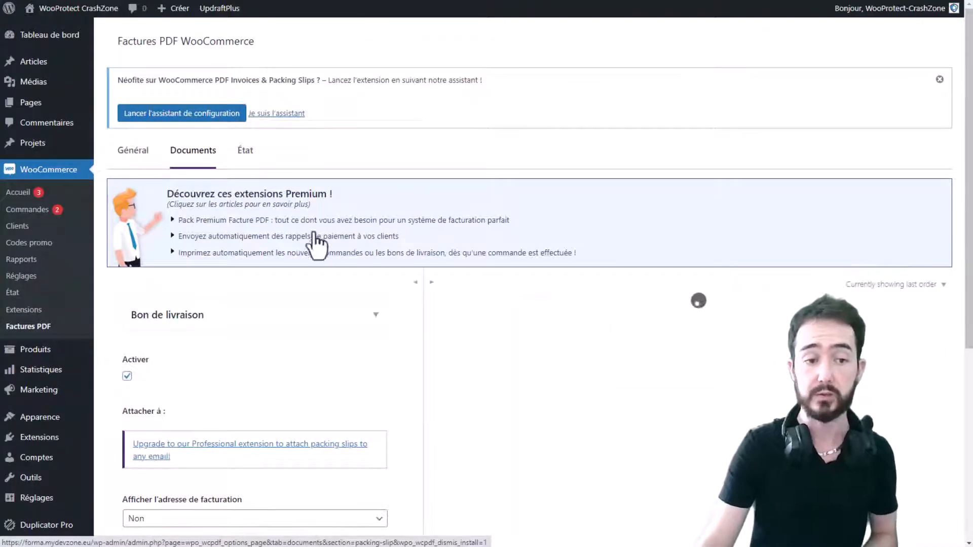
pyautogui.moveTo(264, 339)
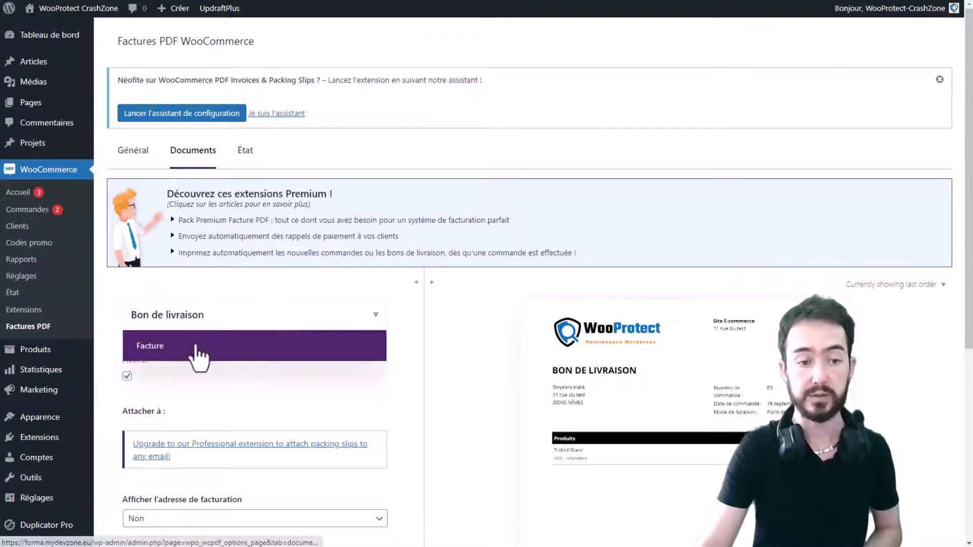
pyautogui.click(237, 355)
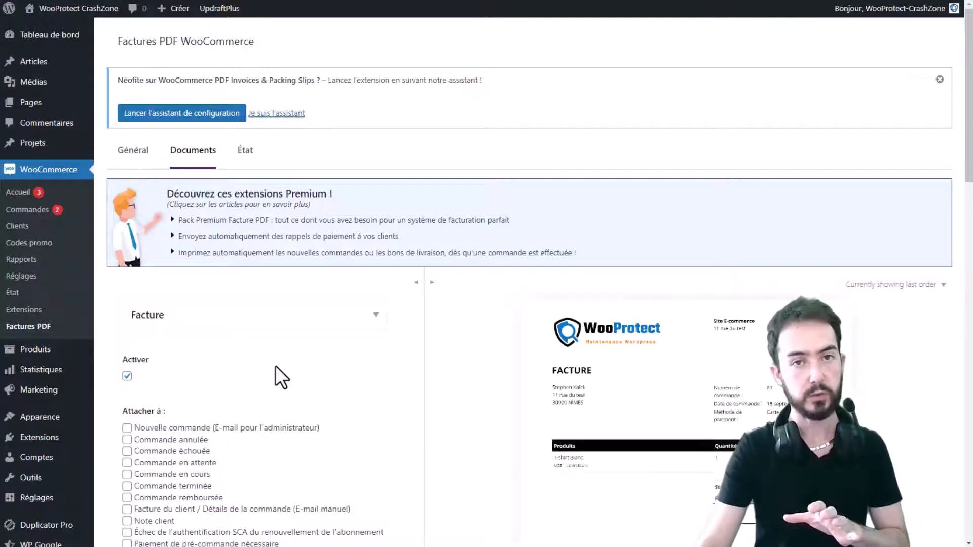
# - Attach the invoice to the "Commande en cours" and "Commande terminée" e-mails
pyautogui.scroll(-5, 282, 373)
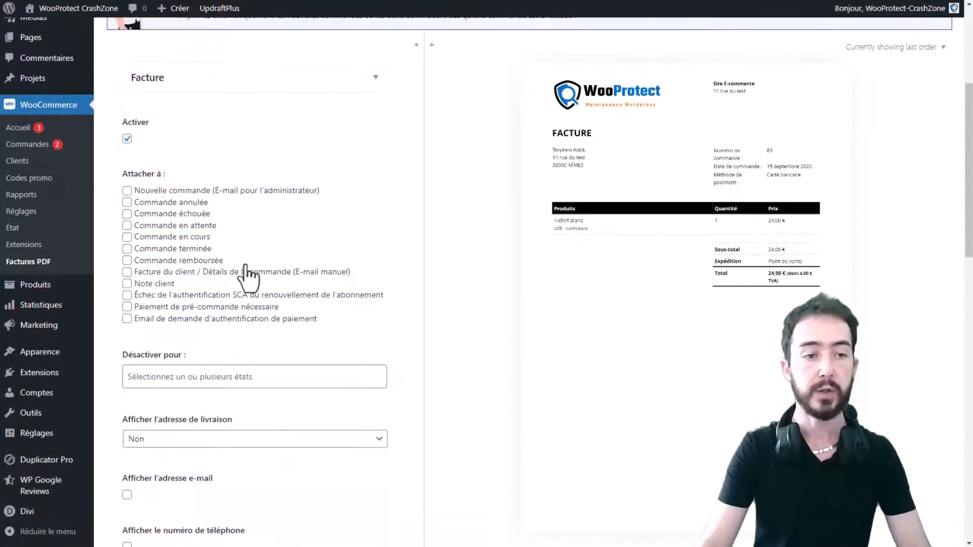
pyautogui.scroll(-1, 193, 123)
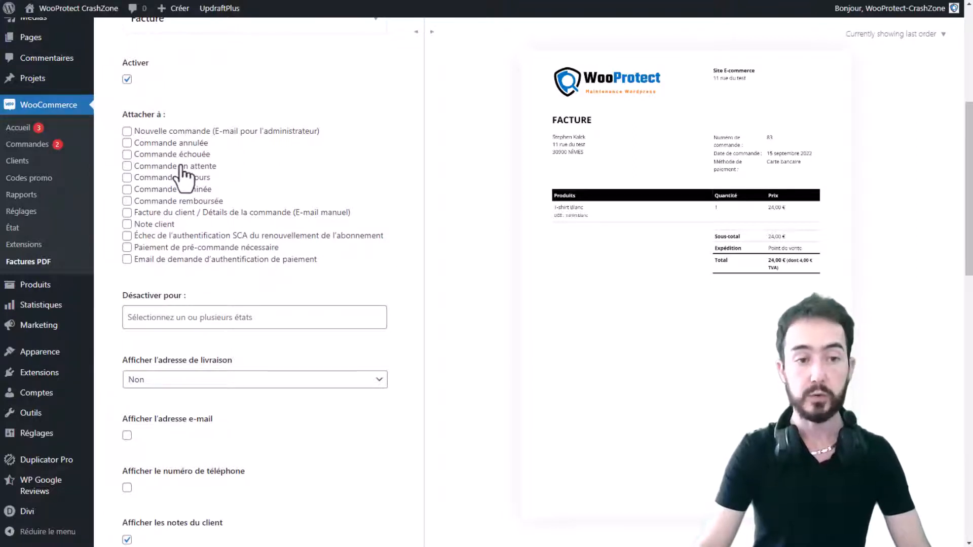
pyautogui.click(168, 178)
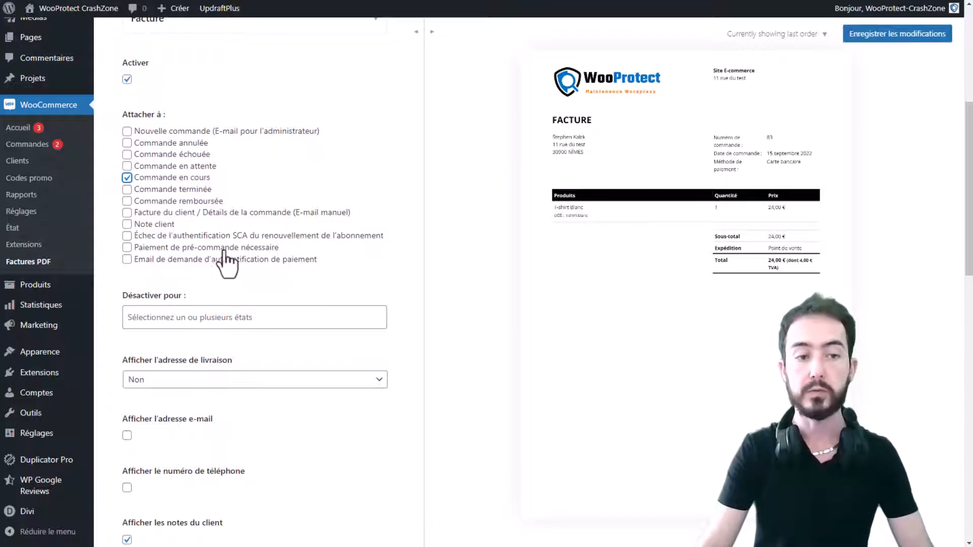
pyautogui.click(160, 166)
pyautogui.click(158, 165)
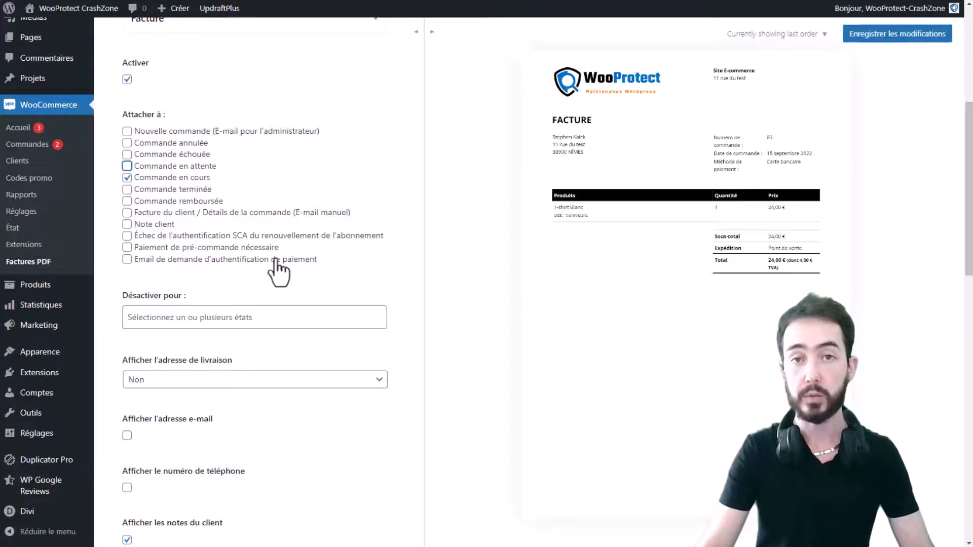
pyautogui.click(173, 189)
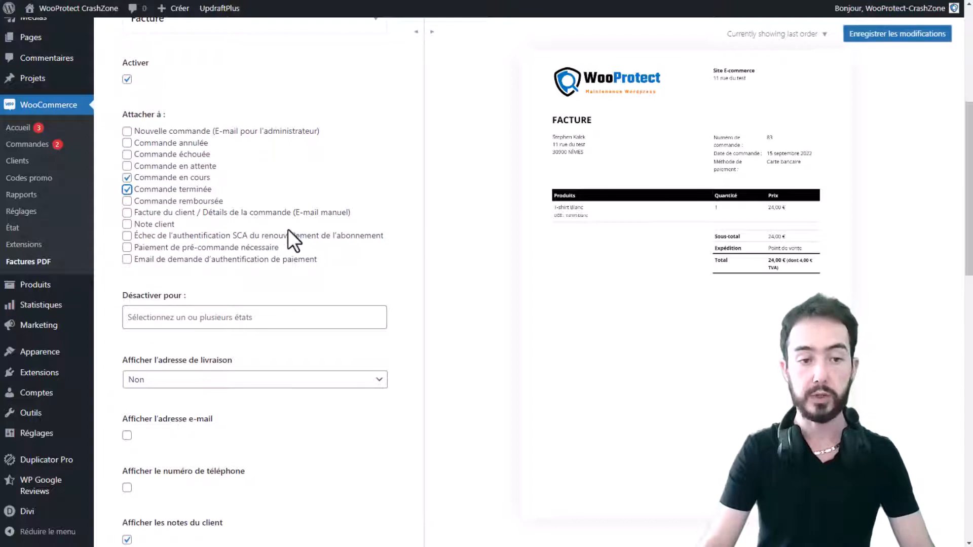
# - Examine the order statuses for which the invoice can be disabled, selecting none
pyautogui.scroll(-1, 289, 234)
pyautogui.scroll(-1, 291, 232)
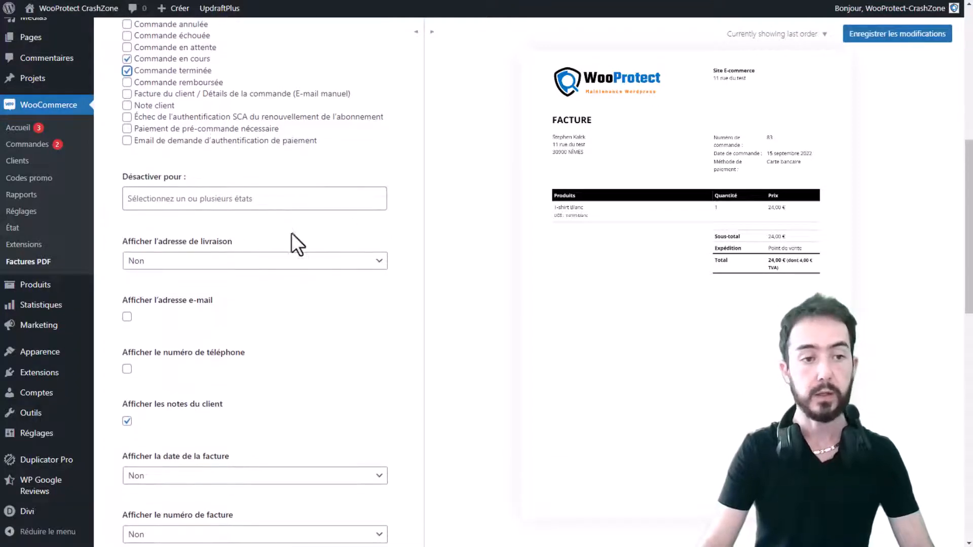
pyautogui.click(193, 199)
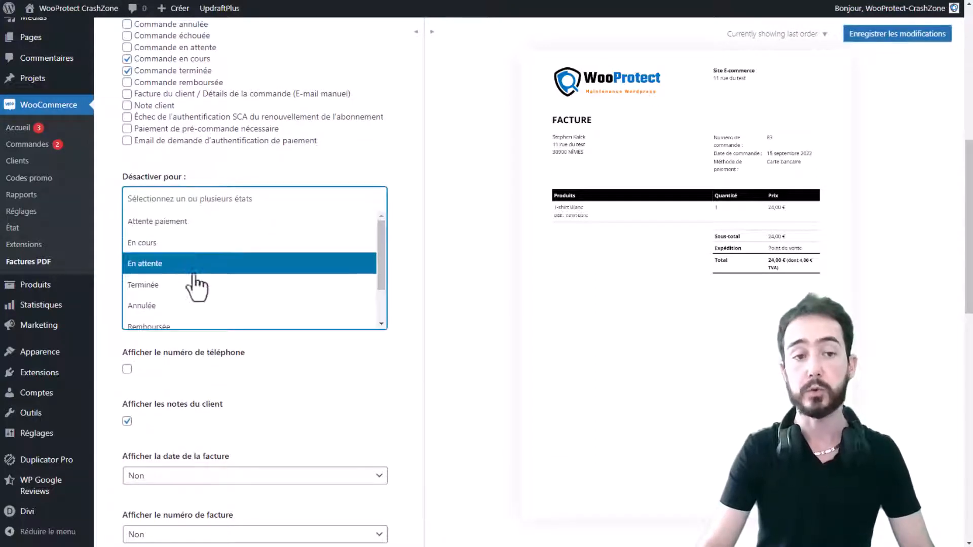
pyautogui.scroll(-1, 200, 263)
pyautogui.scroll(1, 206, 258)
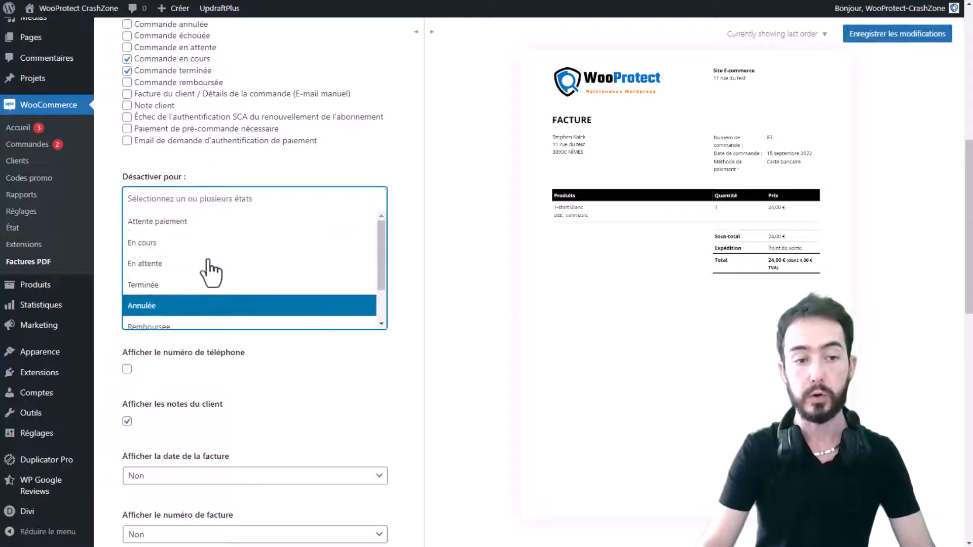
pyautogui.click(301, 164)
# - Set the shipping address display to "Uniquement lorsqu'elle est différente de l'adresse de facturation"
pyautogui.scroll(-1, 326, 174)
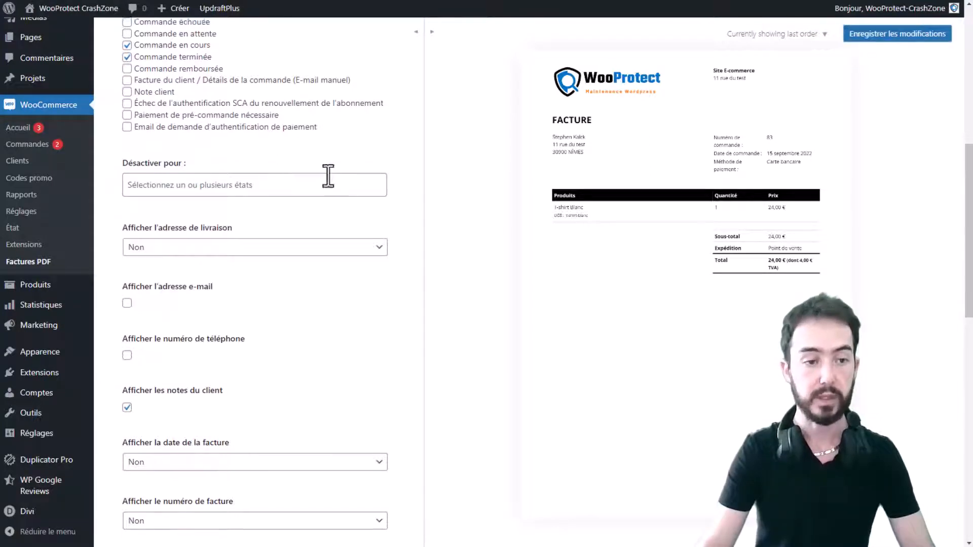
pyautogui.click(220, 201)
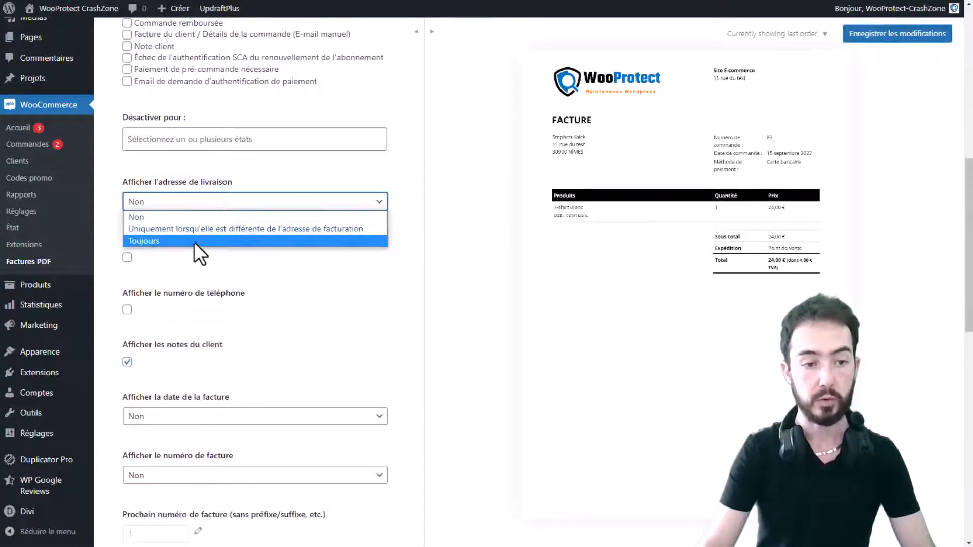
pyautogui.click(237, 228)
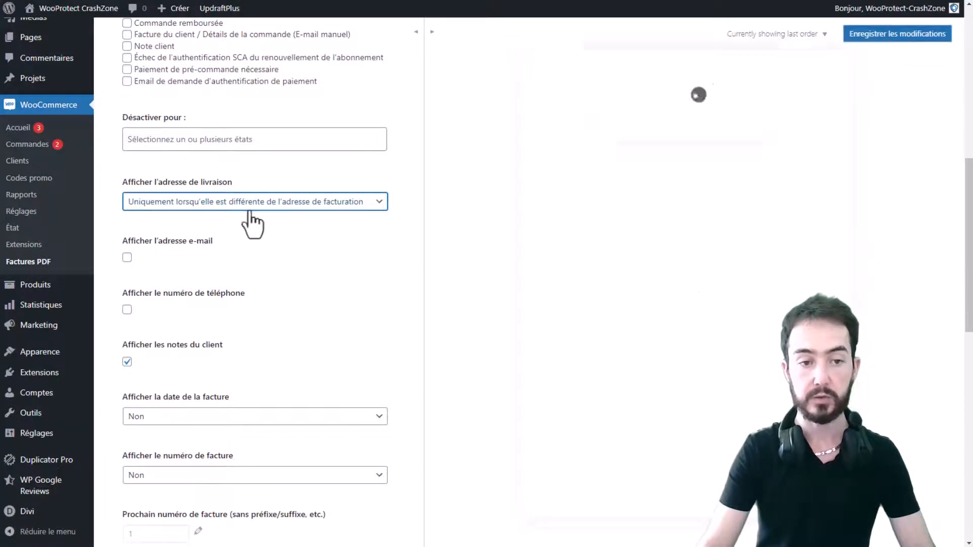
pyautogui.click(306, 203)
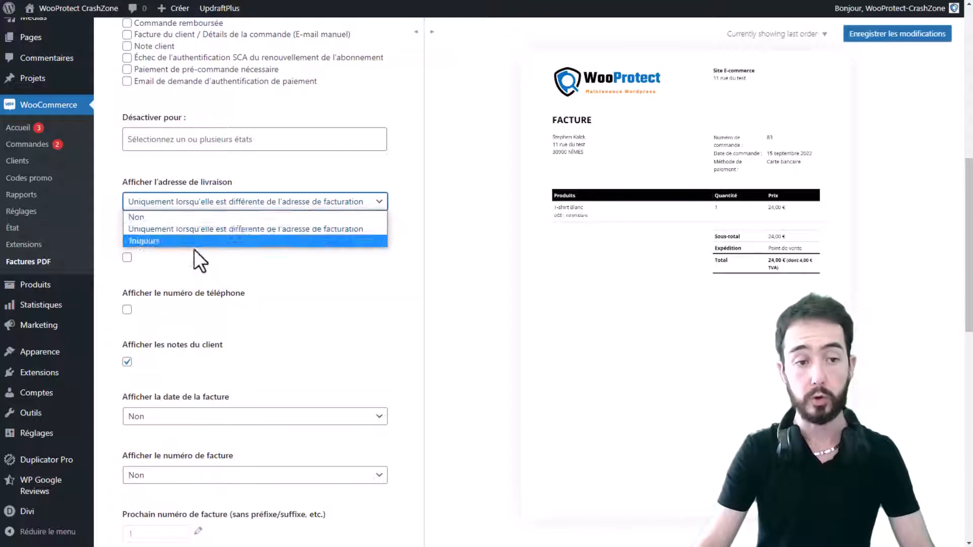
pyautogui.click(246, 200)
# - Enable the display of the customer's e-mail address and phone number on the invoice
pyautogui.scroll(-1, 250, 248)
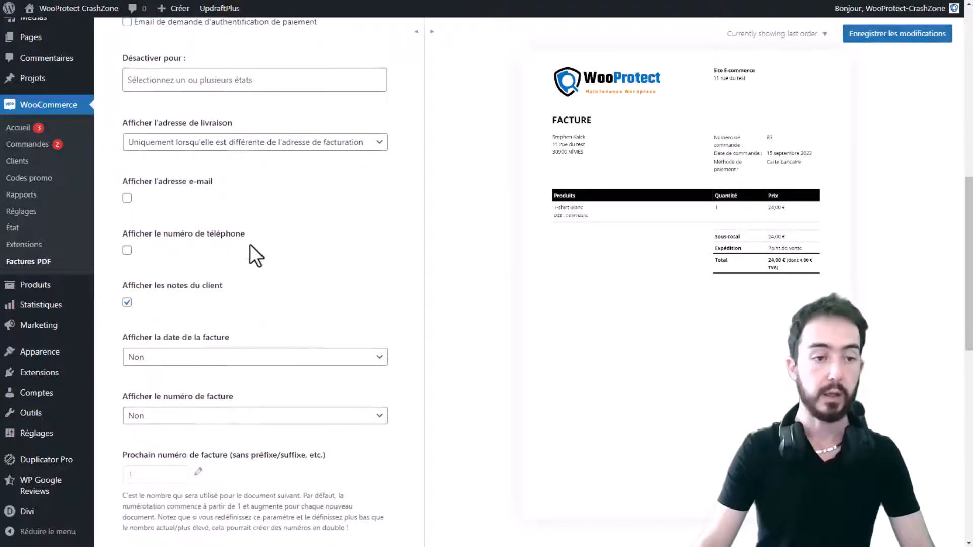
pyautogui.click(126, 198)
pyautogui.click(127, 250)
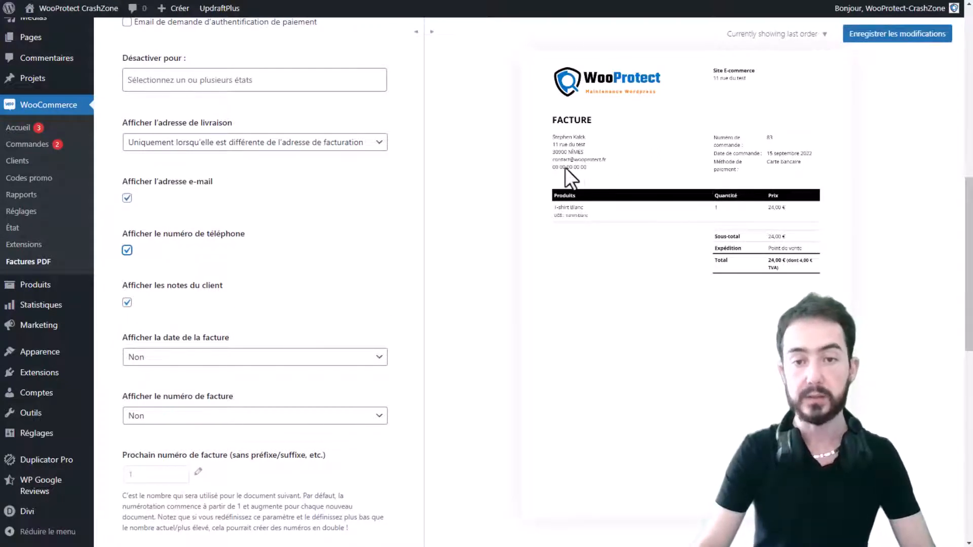
# - Review the display options for the invoice date, keeping the setting at "Non"
pyautogui.scroll(-3, 212, 186)
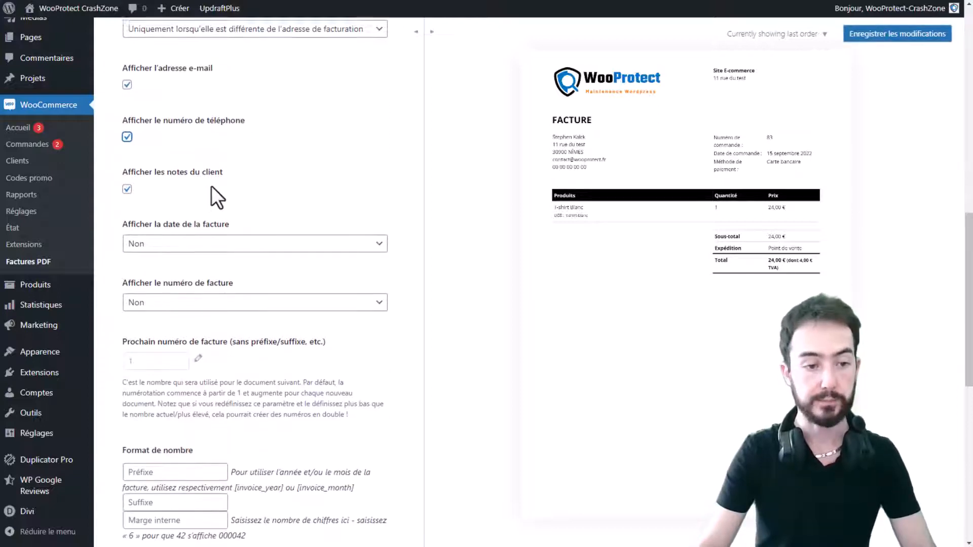
pyautogui.click(202, 238)
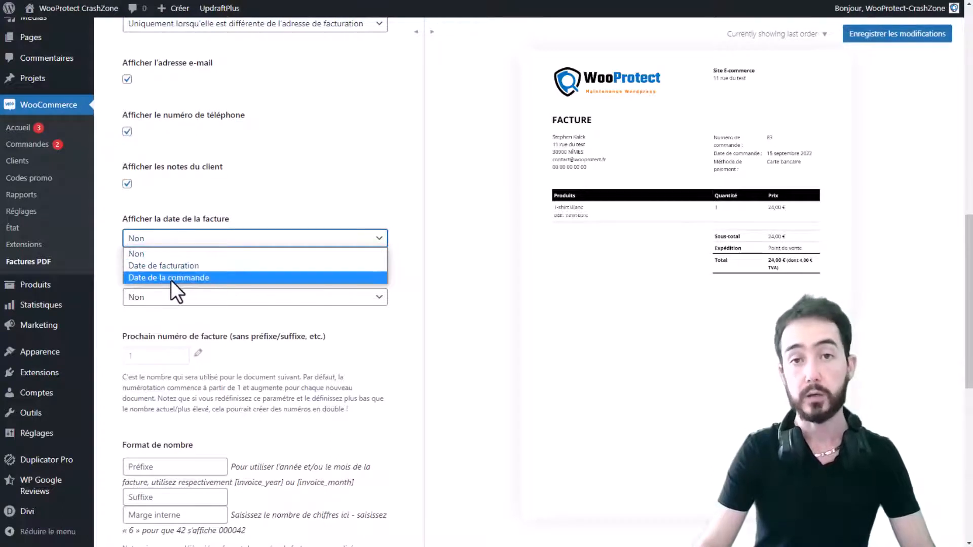
pyautogui.click(225, 252)
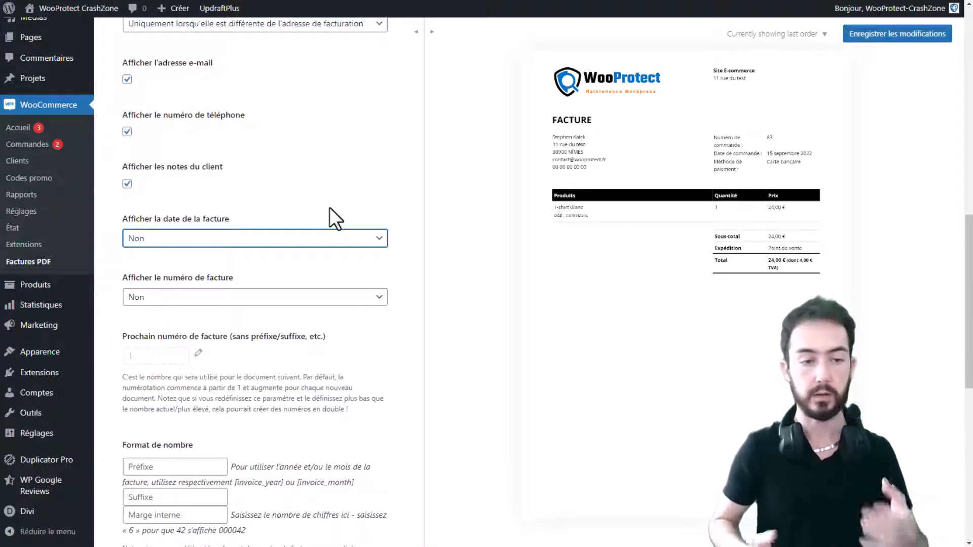
# - Review the display options for the invoice number, keeping the setting at "Non"
pyautogui.scroll(-3, 329, 208)
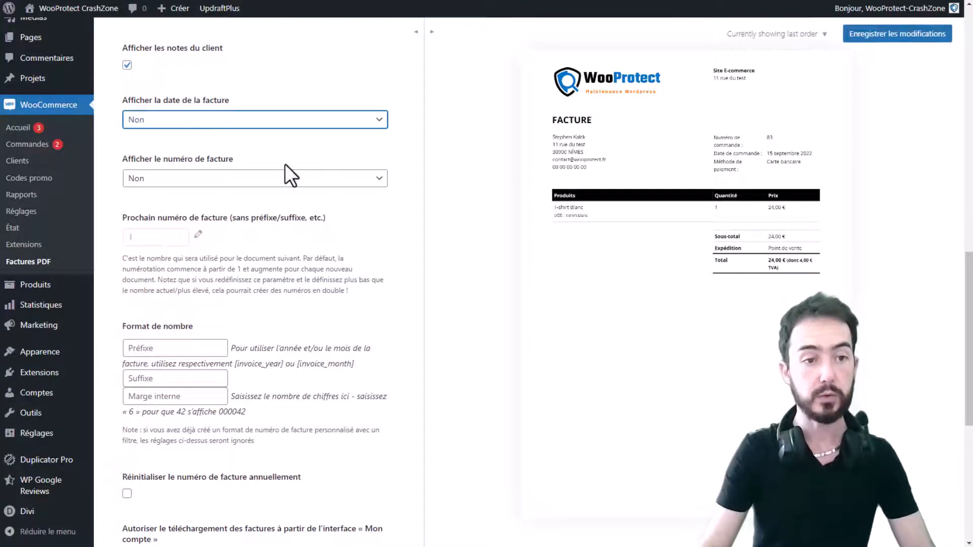
pyautogui.click(269, 193)
pyautogui.click(266, 184)
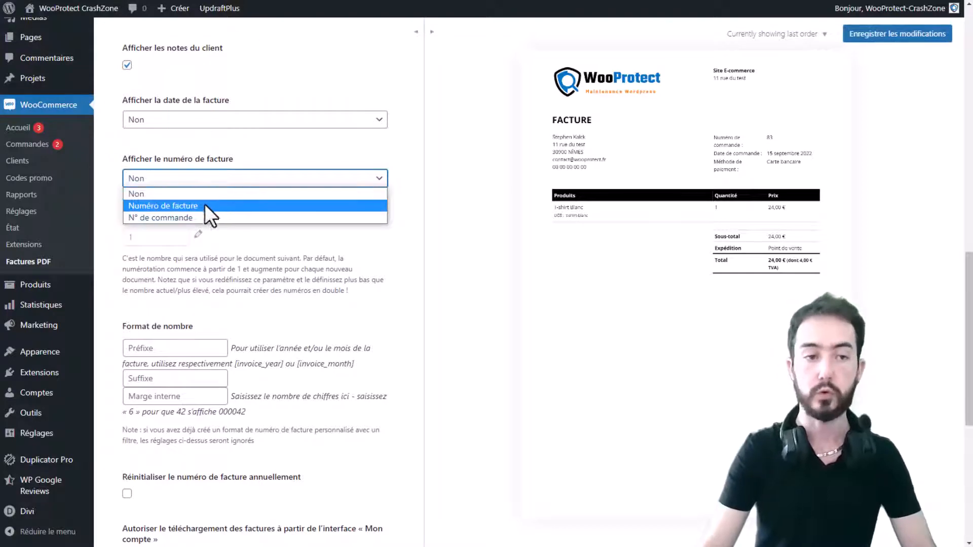
pyautogui.click(278, 163)
# - Unlock the next invoice number for editing and set it to 5189
pyautogui.scroll(-3, 192, 200)
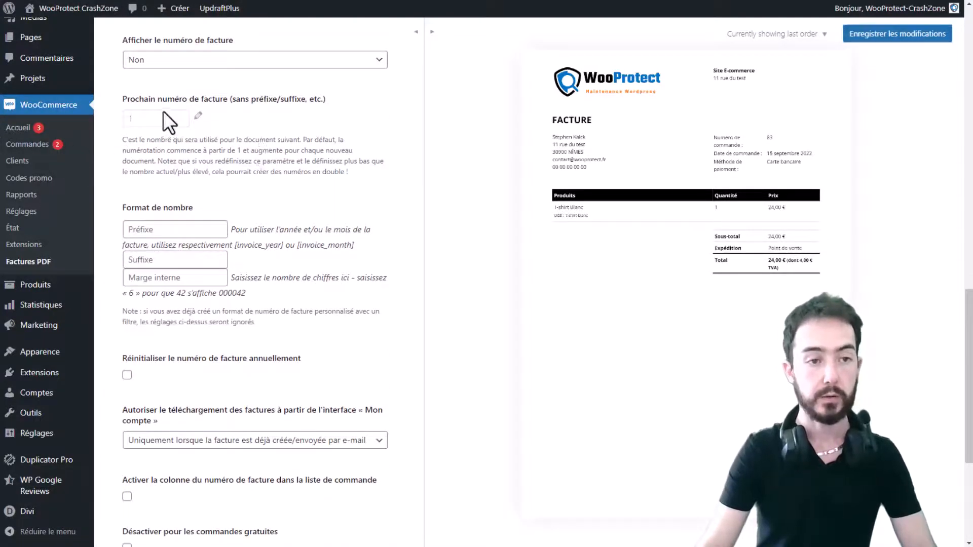
pyautogui.moveTo(157, 98); pyautogui.dragTo(326, 98)
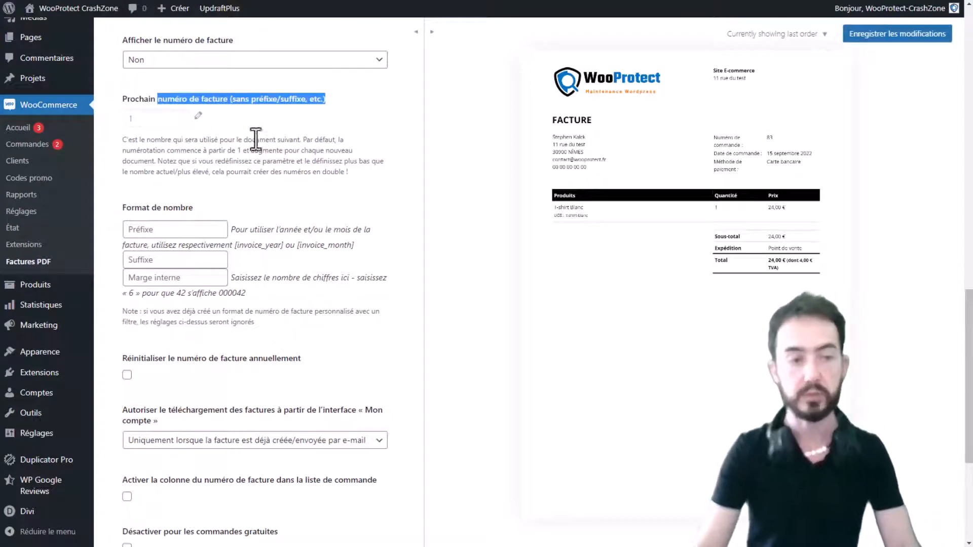
pyautogui.click(160, 120)
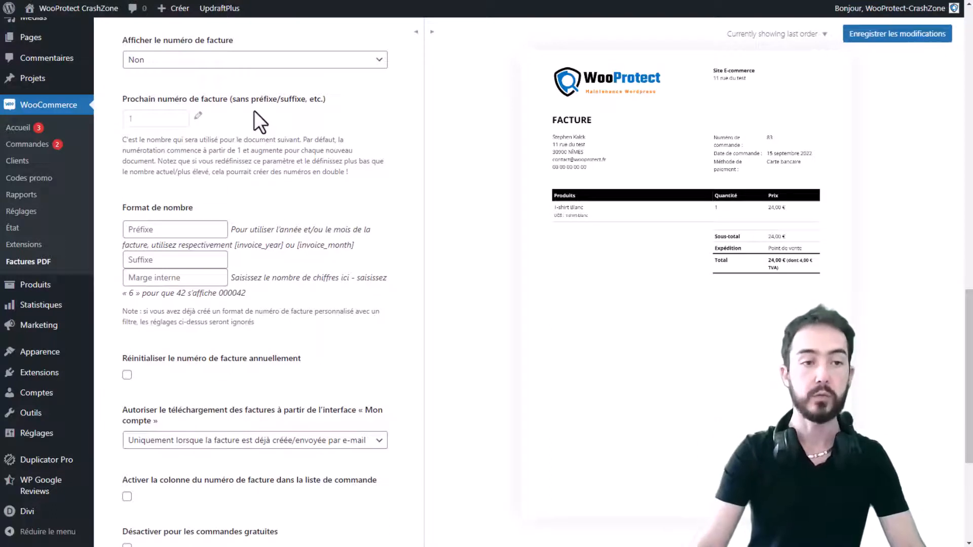
pyautogui.click(198, 116)
pyautogui.doubleClick(130, 118)
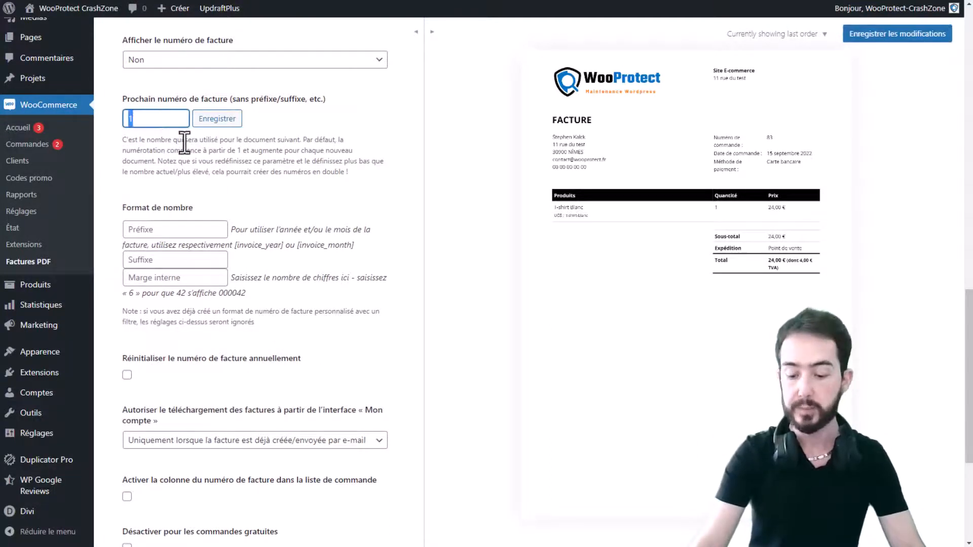
pyautogui.write('5189')
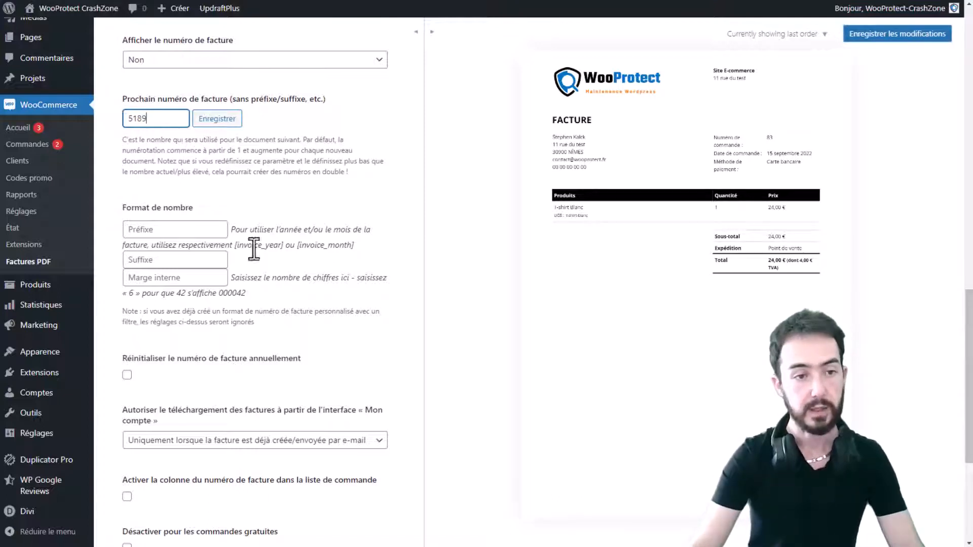
# - Set the next invoice number back to 1
pyautogui.doubleClick(185, 118)
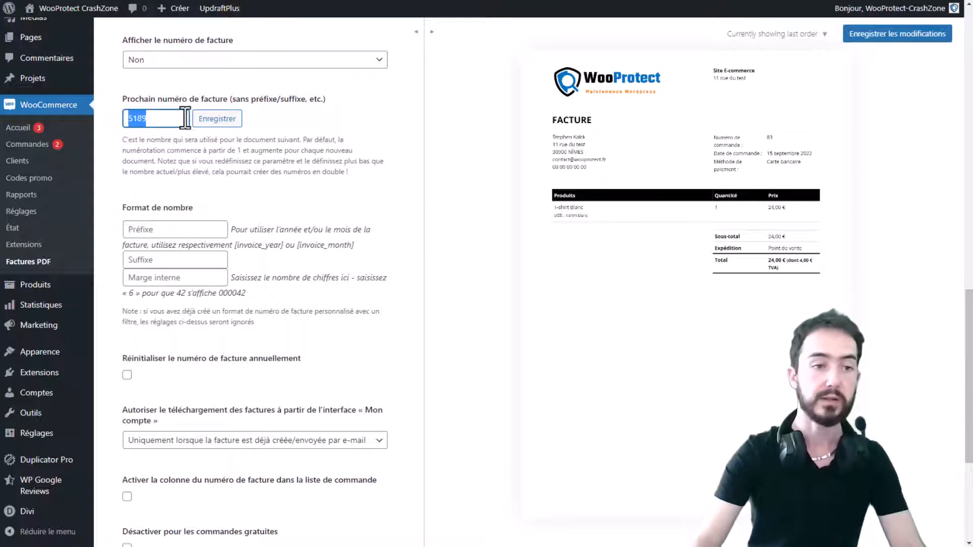
pyautogui.press('BackSpace')
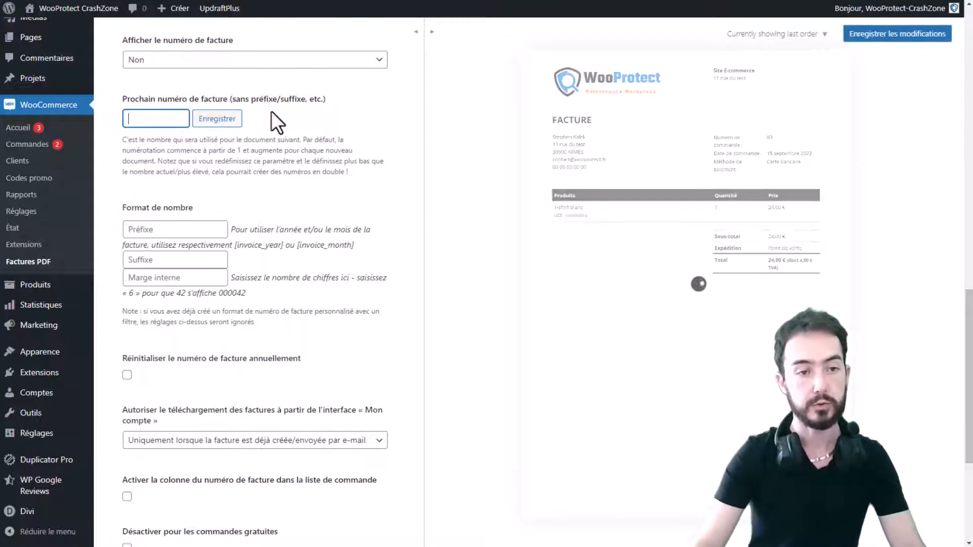
pyautogui.click(271, 111)
pyautogui.click(144, 120)
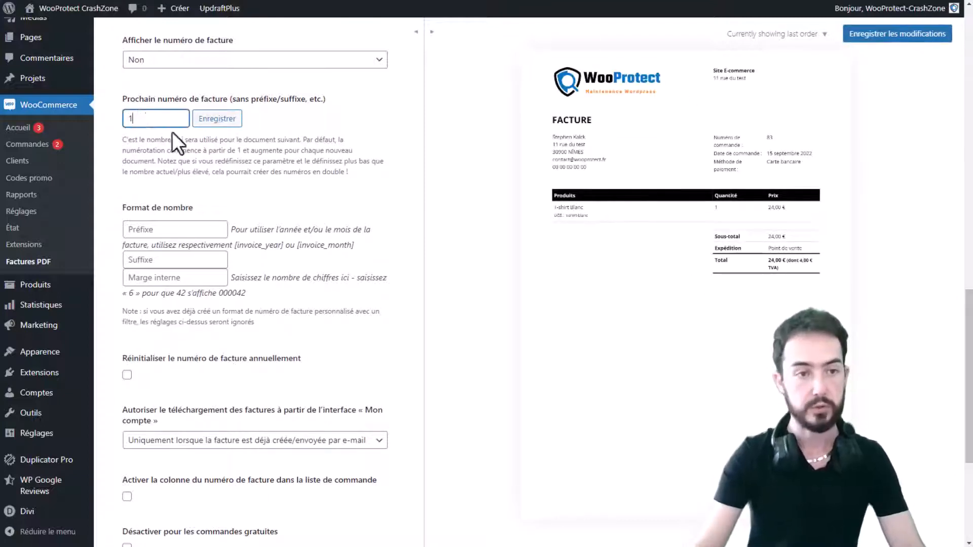
pyautogui.write('1')
pyautogui.click(295, 135)
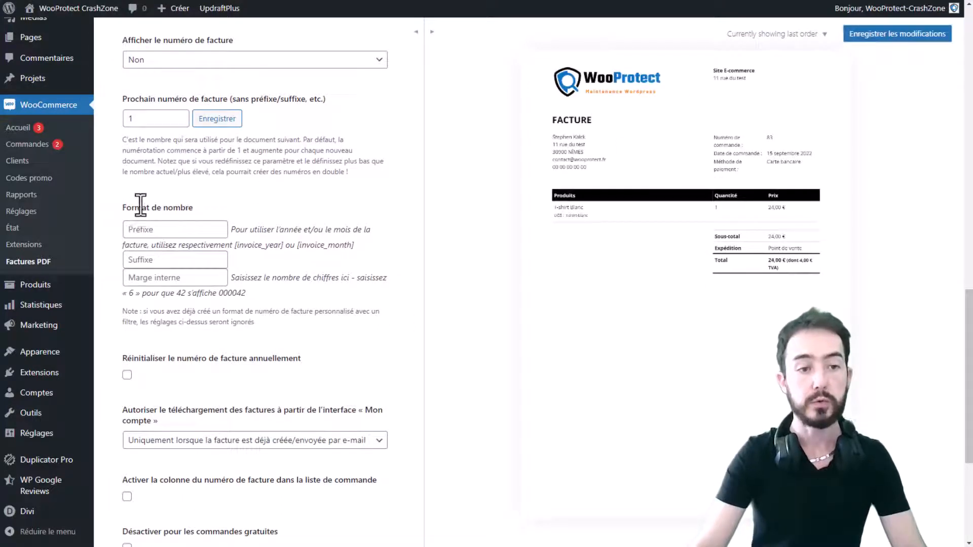
# - Fill in the invoice number format with the prefix "Ecom" and the suffix "Fact", leaving the padding empty
pyautogui.moveTo(133, 206); pyautogui.dragTo(245, 205)
pyautogui.click(246, 205)
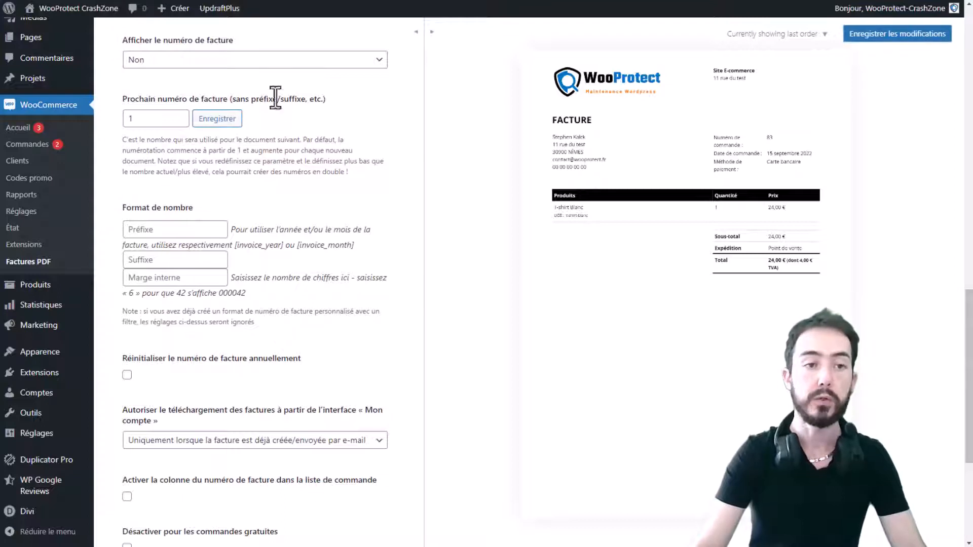
pyautogui.moveTo(365, 96); pyautogui.dragTo(154, 96)
pyautogui.click(244, 94)
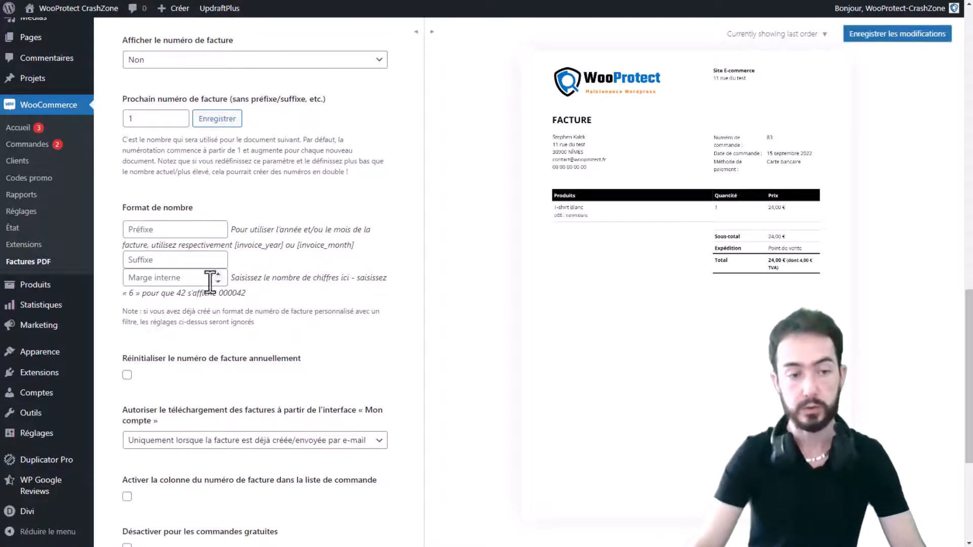
pyautogui.click(180, 224)
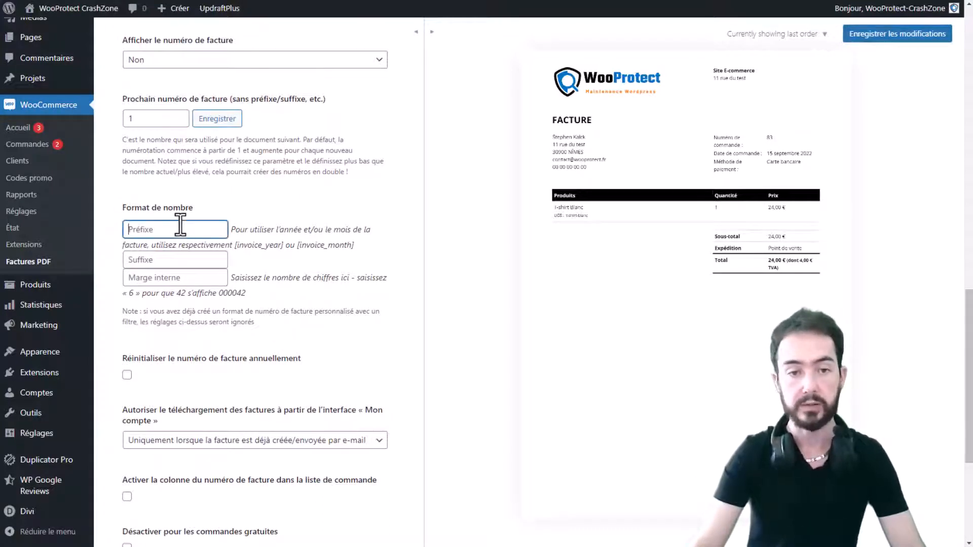
pyautogui.write('Ecom')
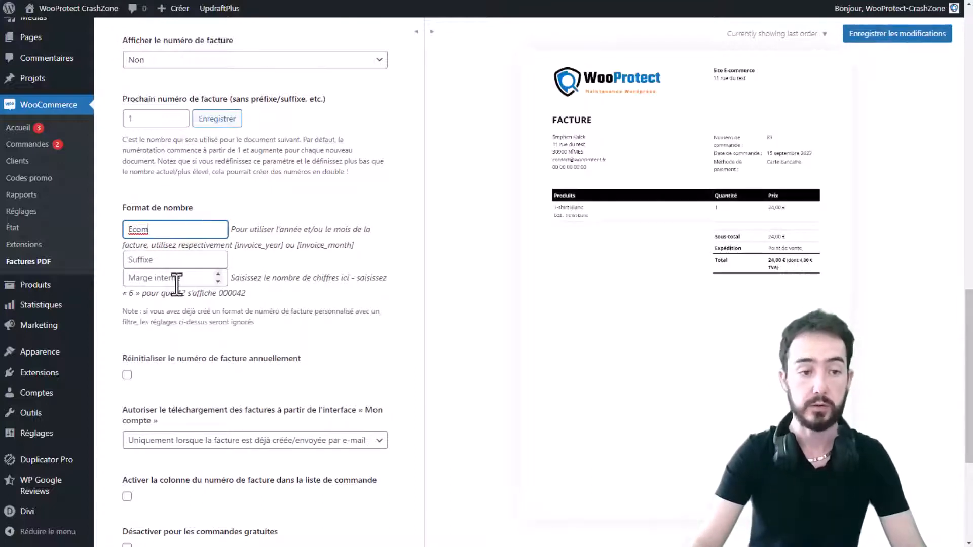
pyautogui.click(171, 261)
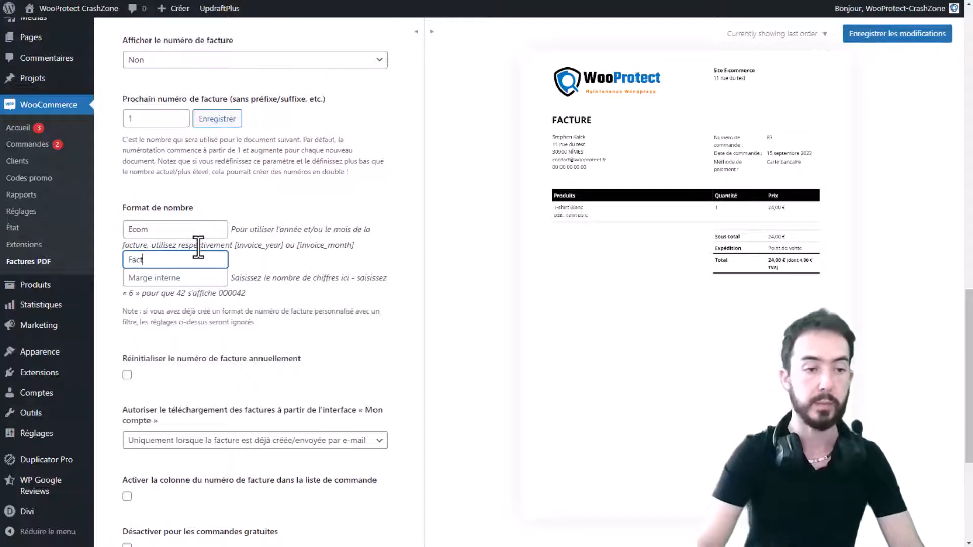
pyautogui.click(194, 278)
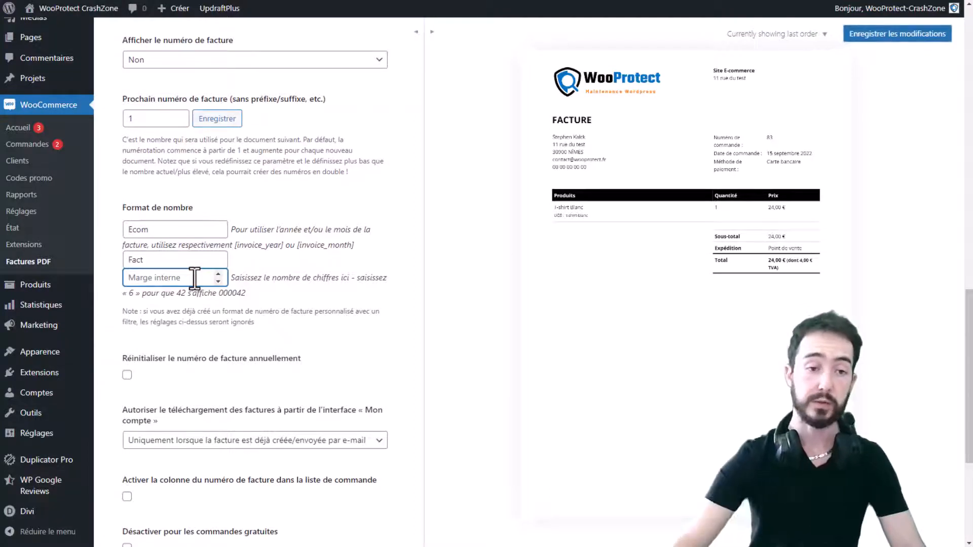
pyautogui.moveTo(251, 277); pyautogui.dragTo(372, 278)
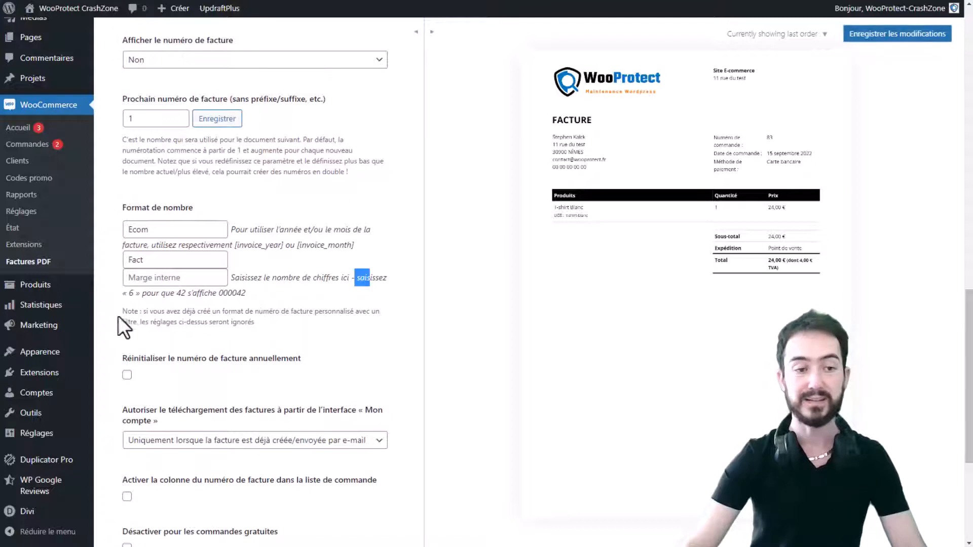
pyautogui.moveTo(189, 295); pyautogui.dragTo(247, 295)
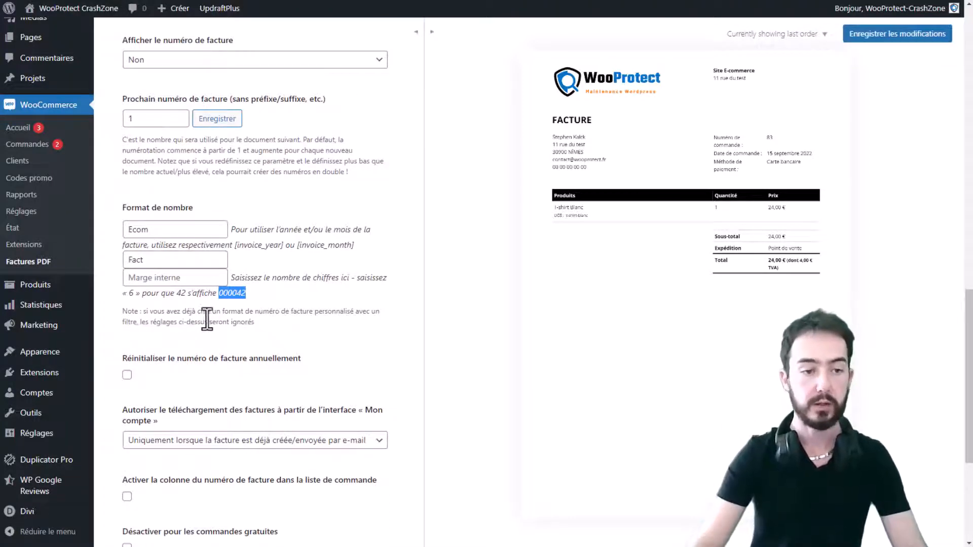
# - Clear the prefix and the suffix from the invoice number format
pyautogui.doubleClick(185, 233)
pyautogui.press('BackSpace')
pyautogui.click(163, 262)
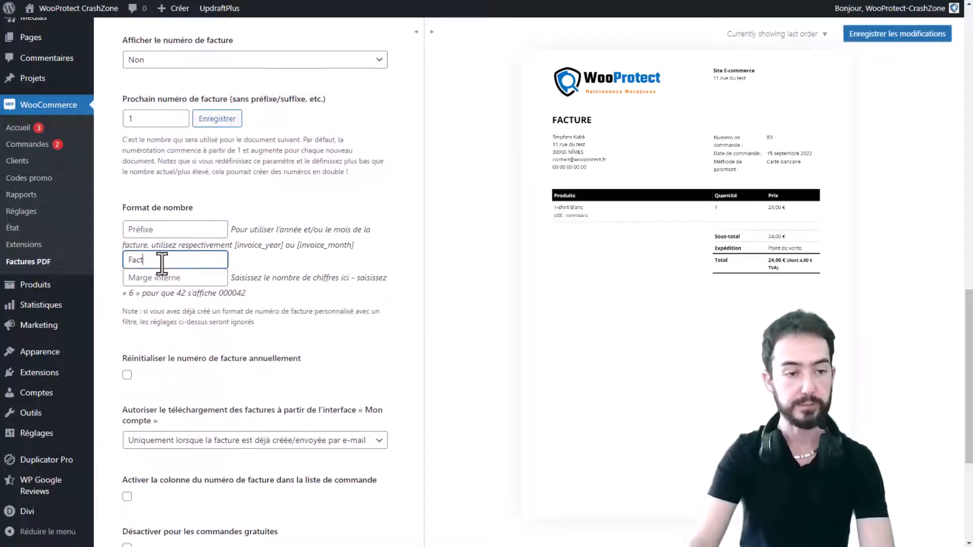
pyautogui.doubleClick(162, 261)
pyautogui.press('BackSpace')
pyautogui.click(307, 290)
# - Review the annual invoice number reset and the "Mon compte" invoice download options, comparing them with the e-mail attachment settings
pyautogui.scroll(-1, 286, 324)
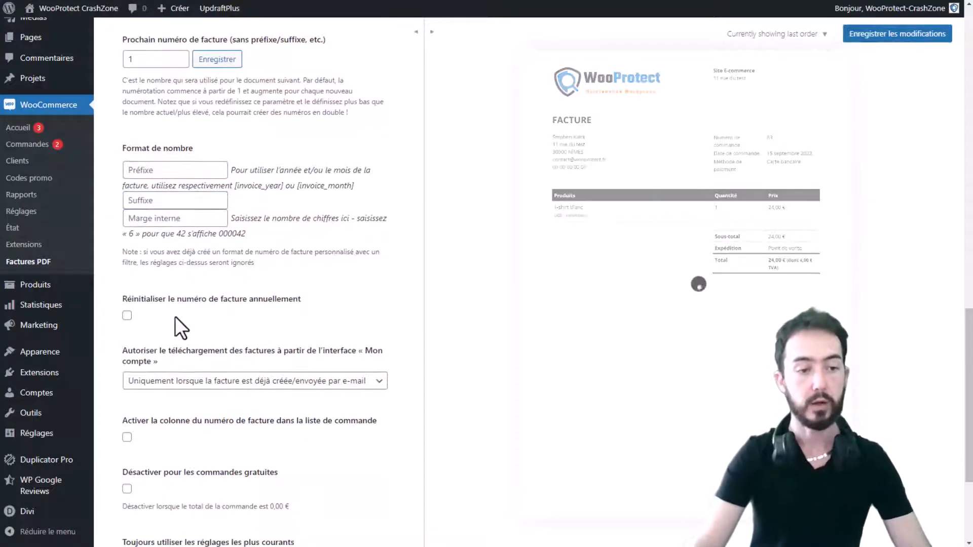
pyautogui.moveTo(310, 302); pyautogui.dragTo(169, 303)
pyautogui.click(170, 303)
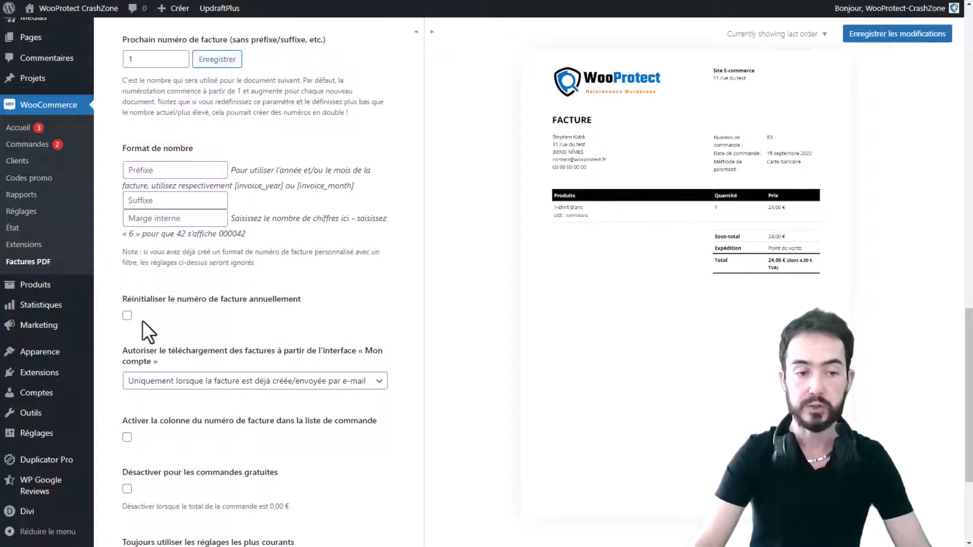
pyautogui.scroll(-3, 357, 203)
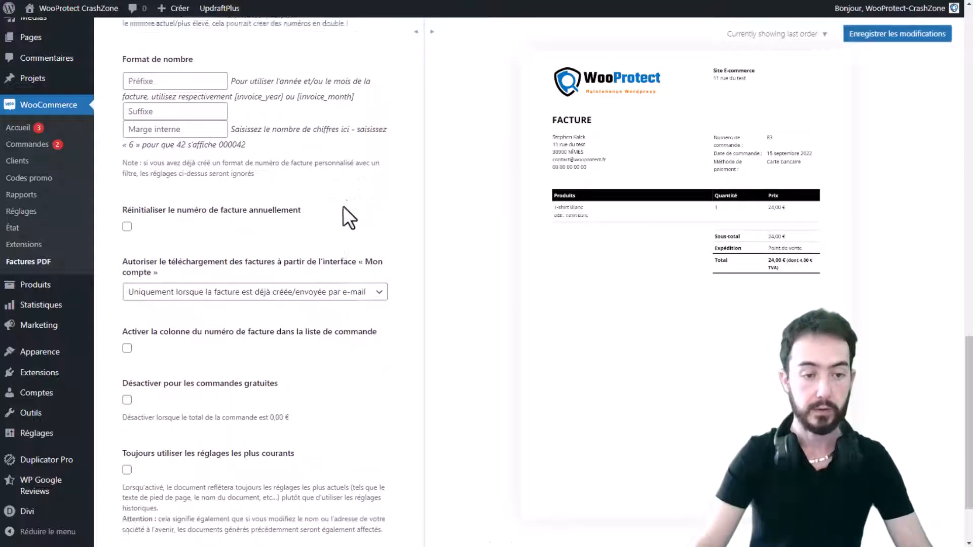
pyautogui.moveTo(169, 173); pyautogui.dragTo(337, 170)
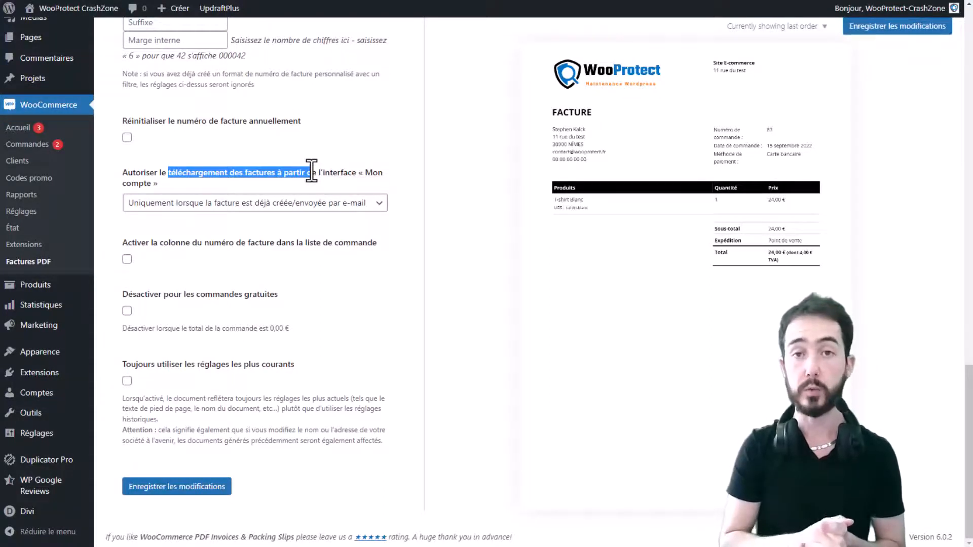
pyautogui.scroll(15, 343, 164)
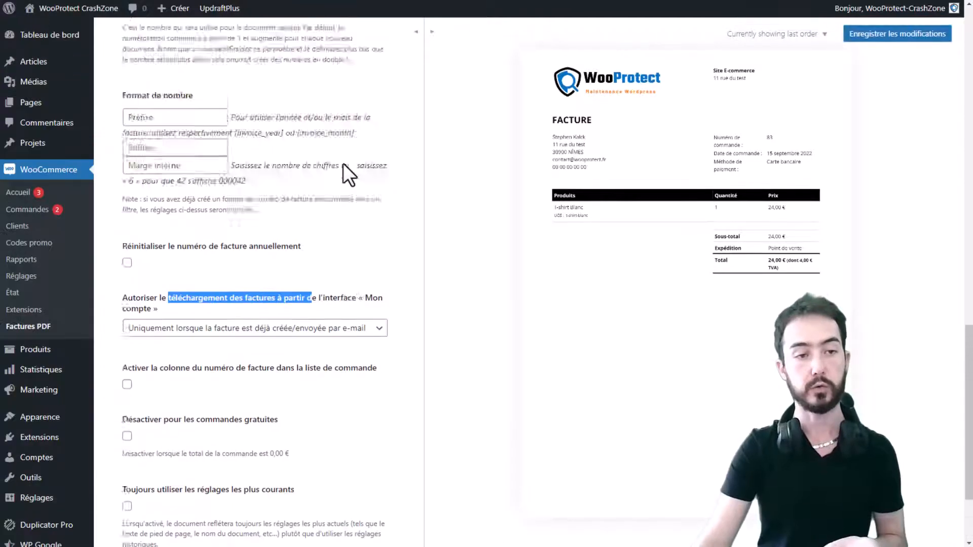
pyautogui.scroll(3, 278, 238)
pyautogui.scroll(-1, 278, 242)
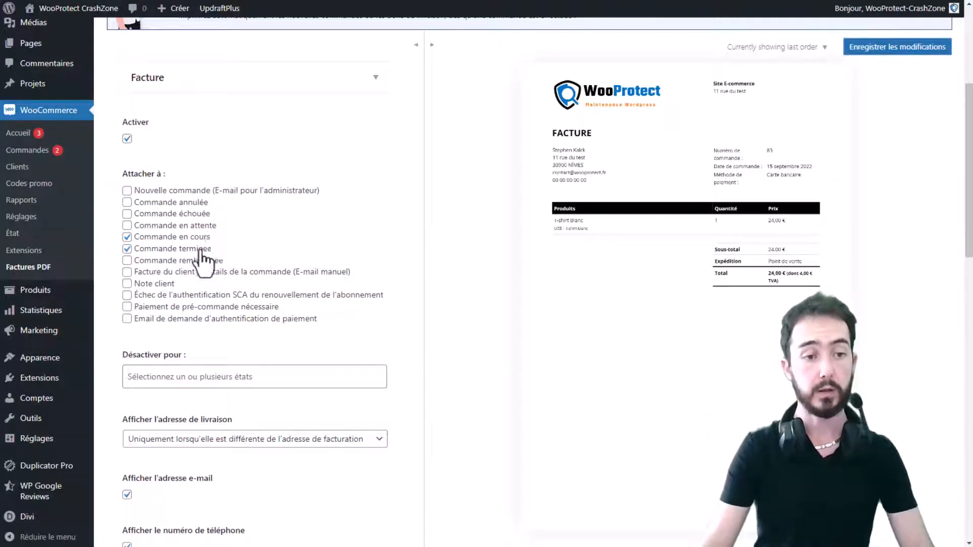
pyautogui.scroll(-3, 202, 247)
pyautogui.scroll(-10, 233, 213)
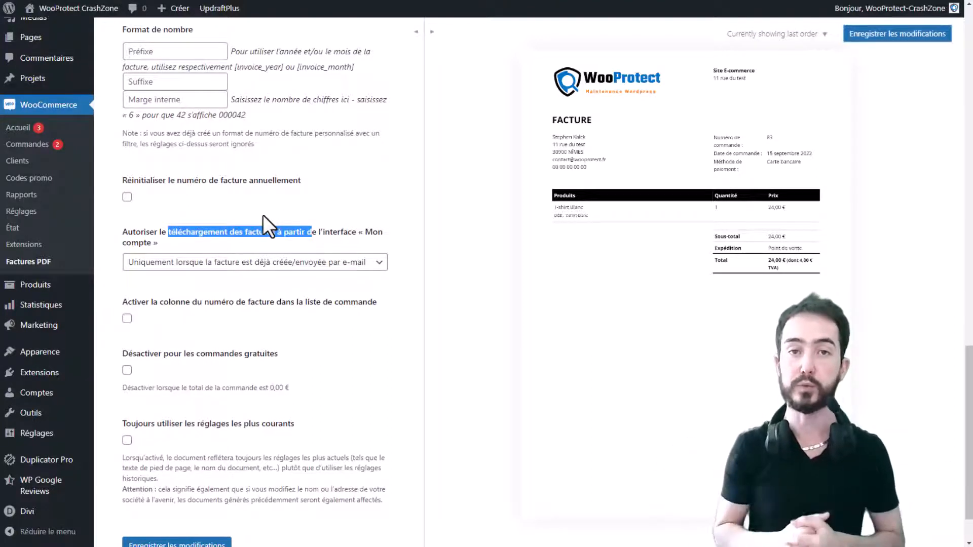
pyautogui.click(282, 268)
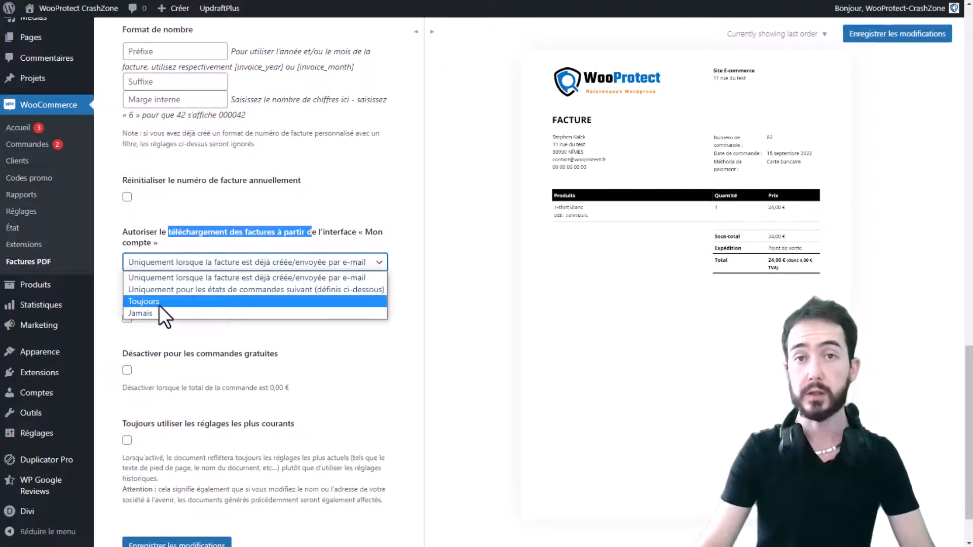
pyautogui.scroll(15, 184, 251)
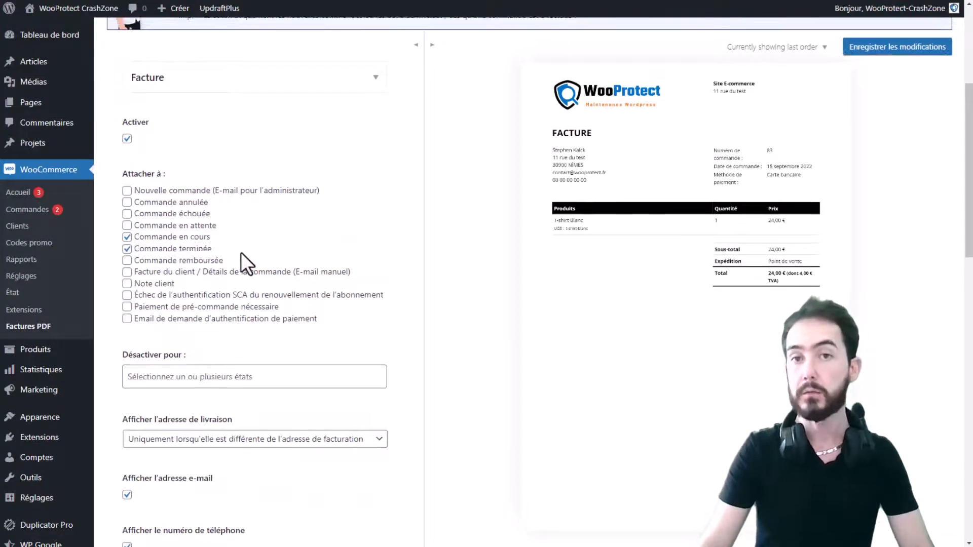
pyautogui.scroll(-17, 241, 251)
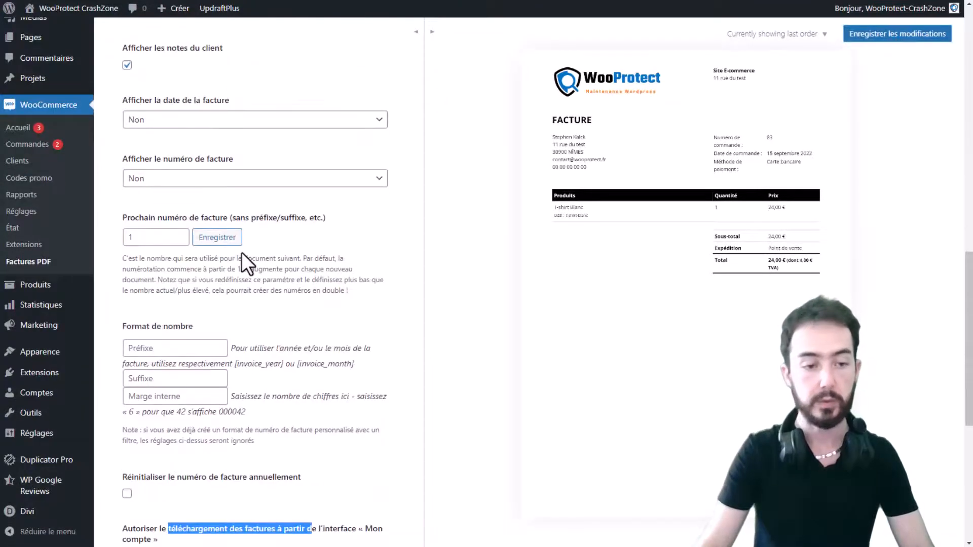
pyautogui.scroll(-4, 247, 262)
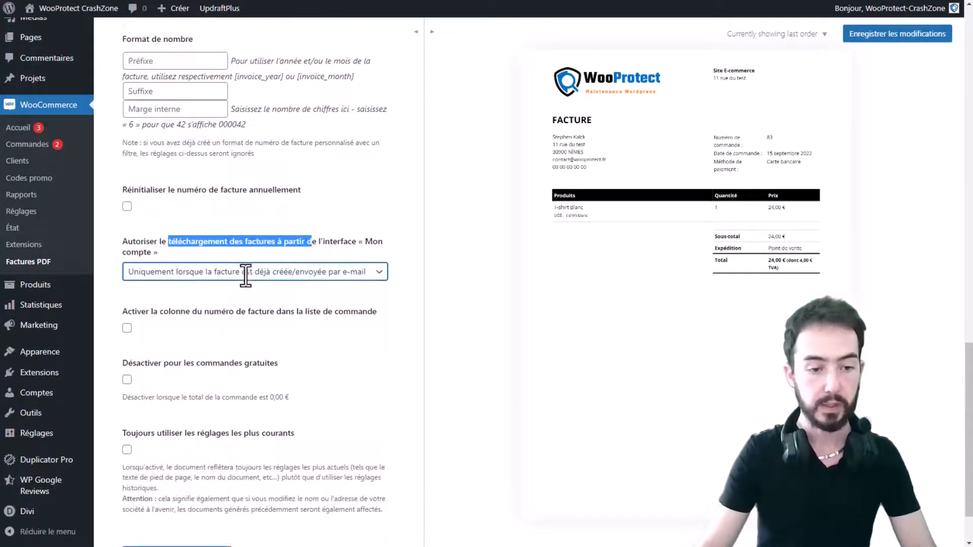
# - Enable the option "Désactiver pour les commandes gratuites" for invoices
pyautogui.moveTo(185, 243); pyautogui.dragTo(335, 239)
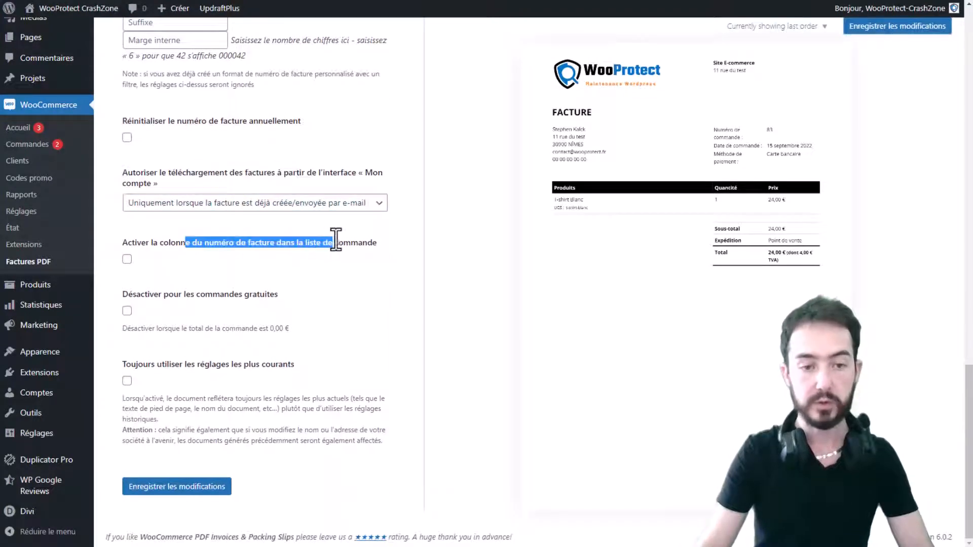
pyautogui.click(136, 272)
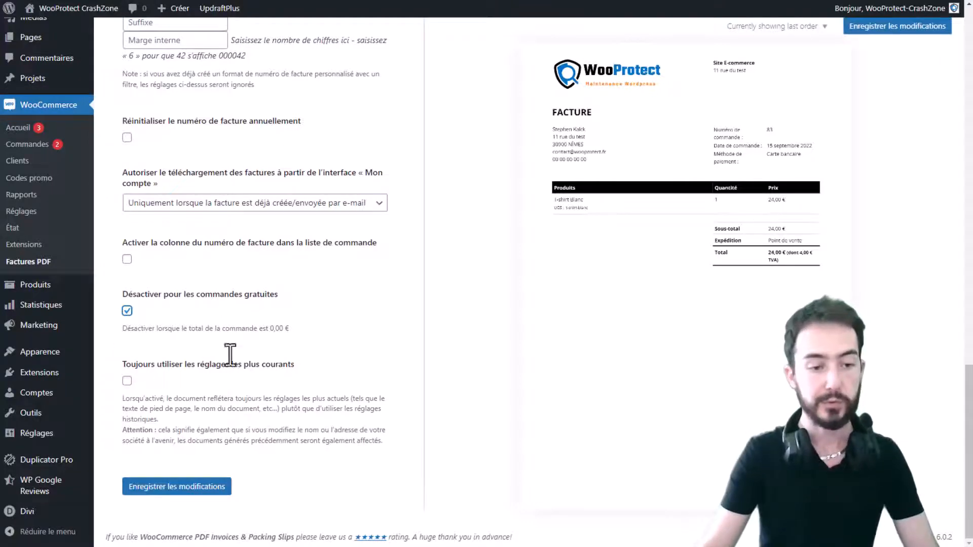
# - Open the extension's "État" settings and review the debugging parameters
pyautogui.scroll(20, 297, 351)
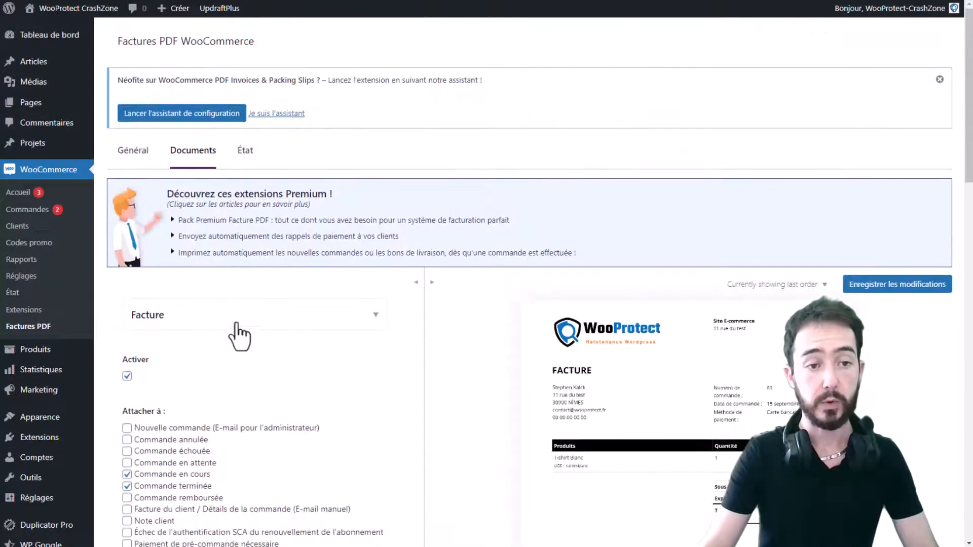
pyautogui.click(238, 148)
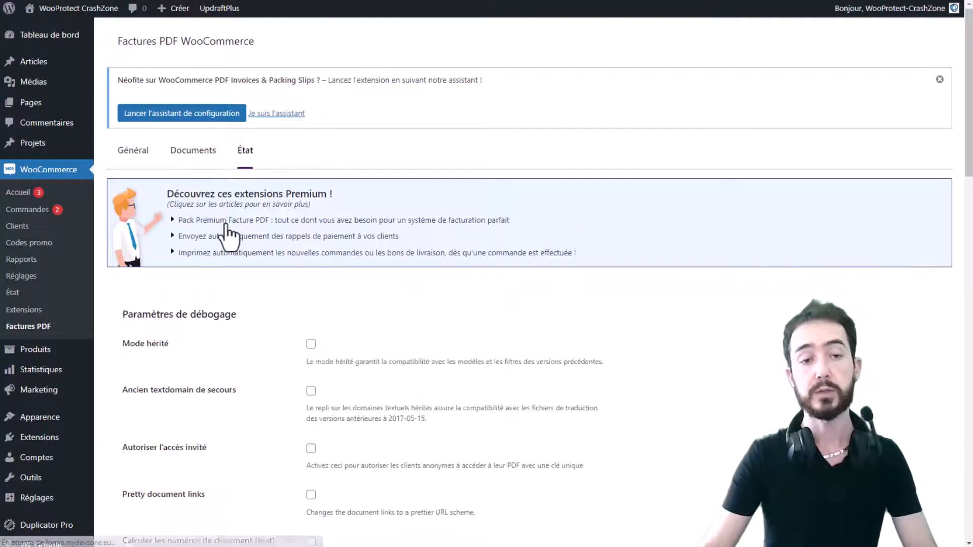
pyautogui.scroll(-1, 454, 200)
pyautogui.scroll(-5, 450, 192)
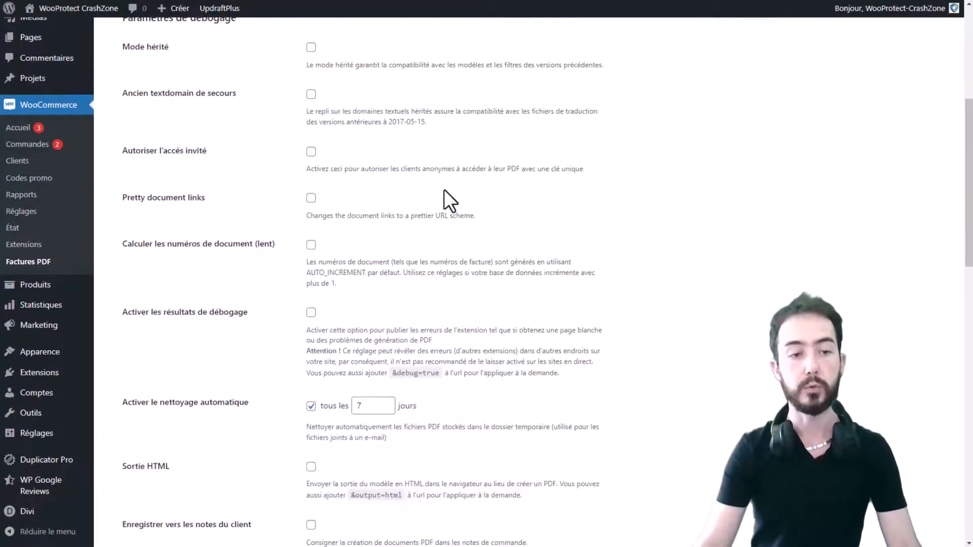
pyautogui.scroll(-4, 444, 189)
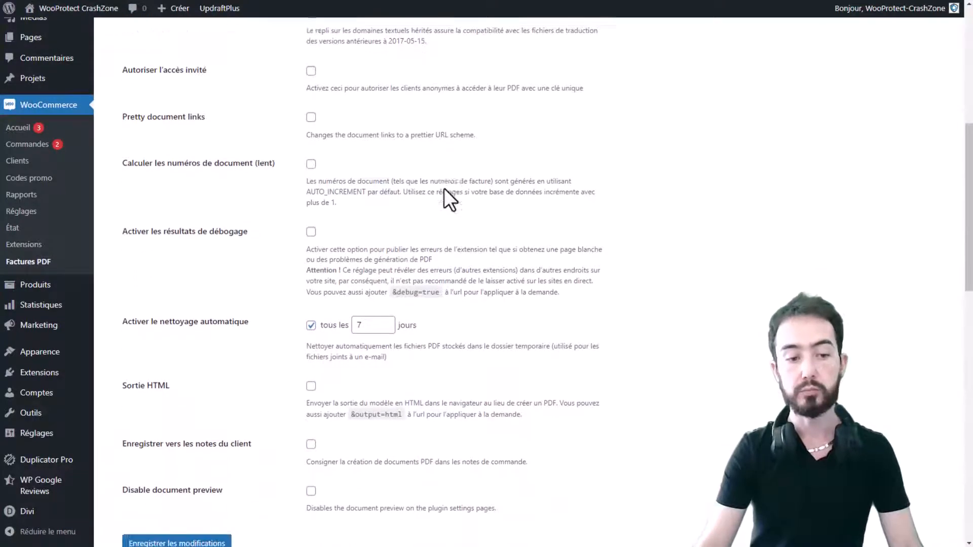
# - In the Facture document settings, attach the invoice to the "Commande en cours" and "Commande terminée" e-mails
pyautogui.scroll(10, 444, 189)
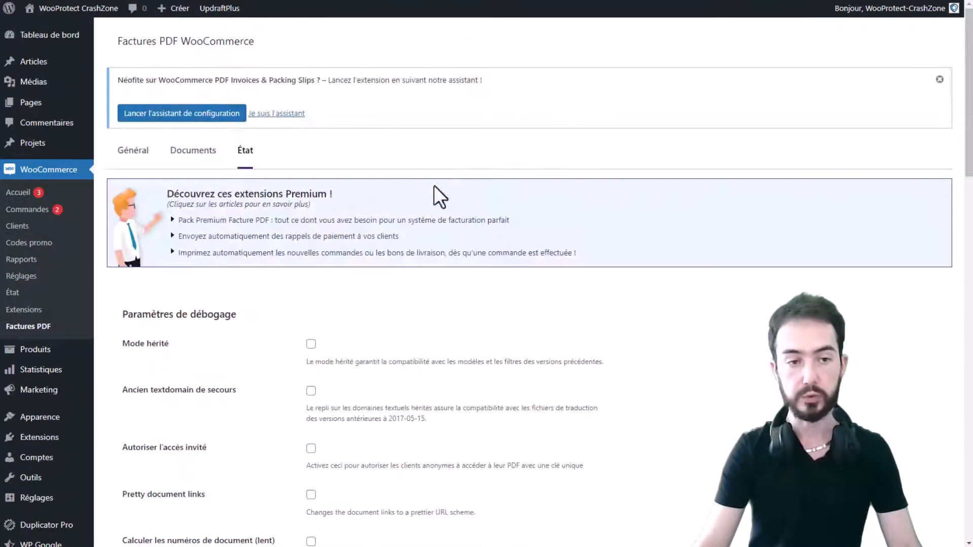
pyautogui.click(203, 157)
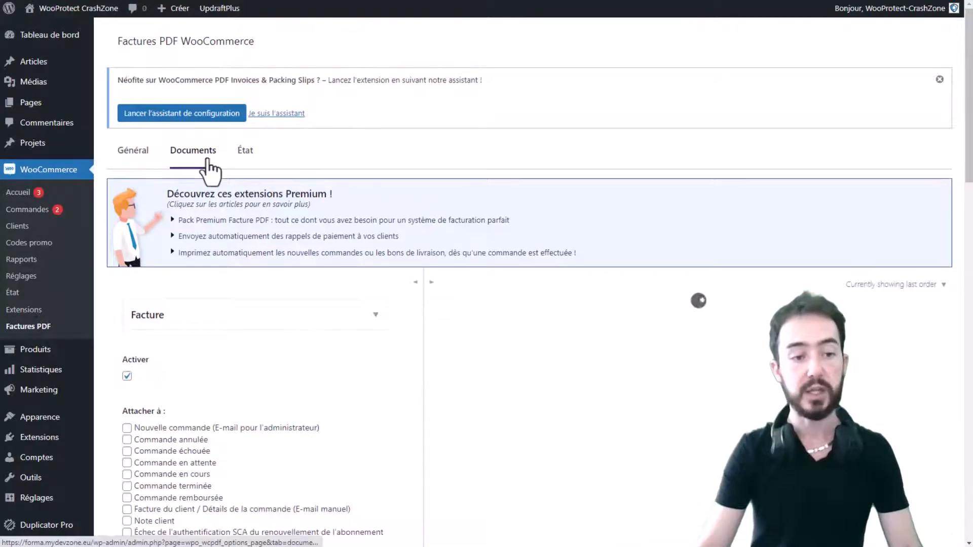
pyautogui.scroll(-4, 228, 269)
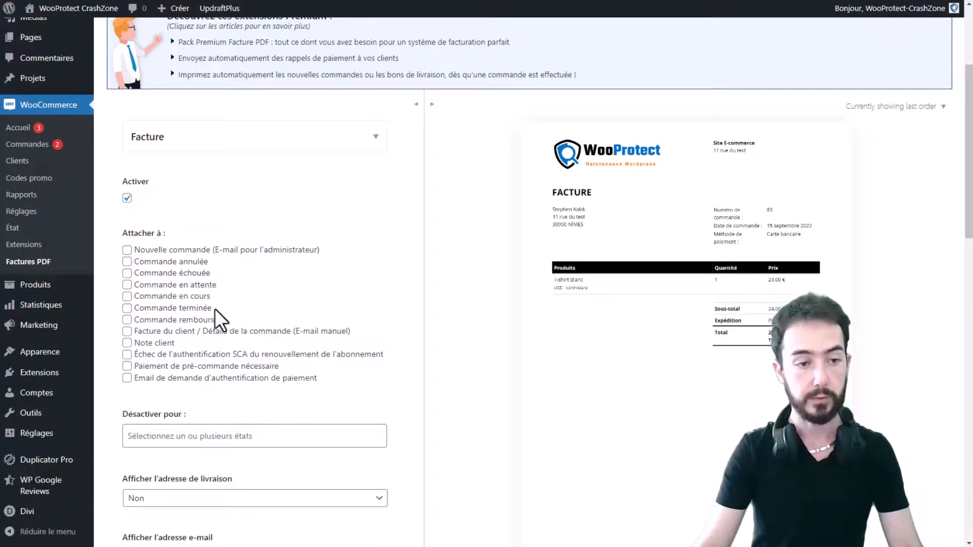
pyautogui.click(127, 297)
pyautogui.click(126, 308)
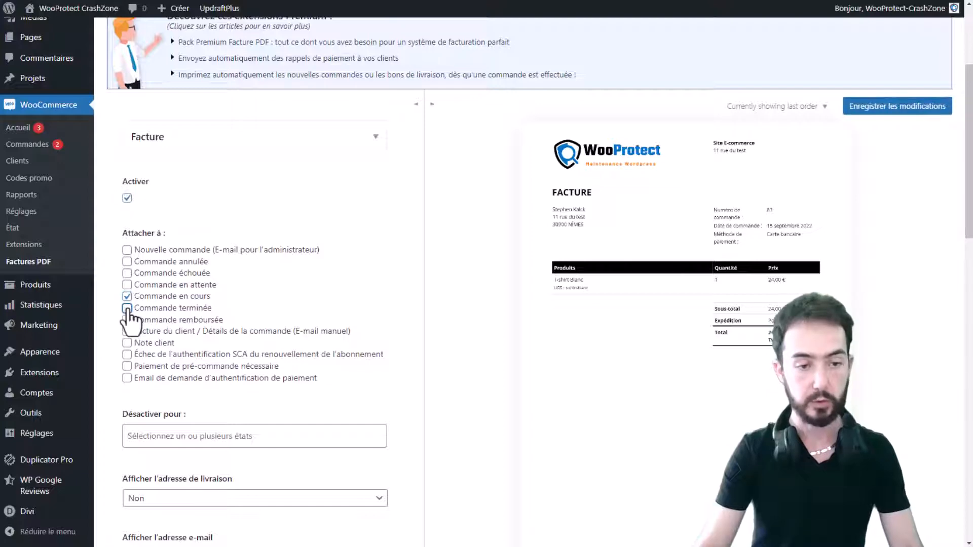
# - Show the customer's e-mail address and phone number on the invoice
pyautogui.scroll(-3, 325, 294)
pyautogui.scroll(-2, 325, 294)
pyautogui.scroll(-2, 203, 152)
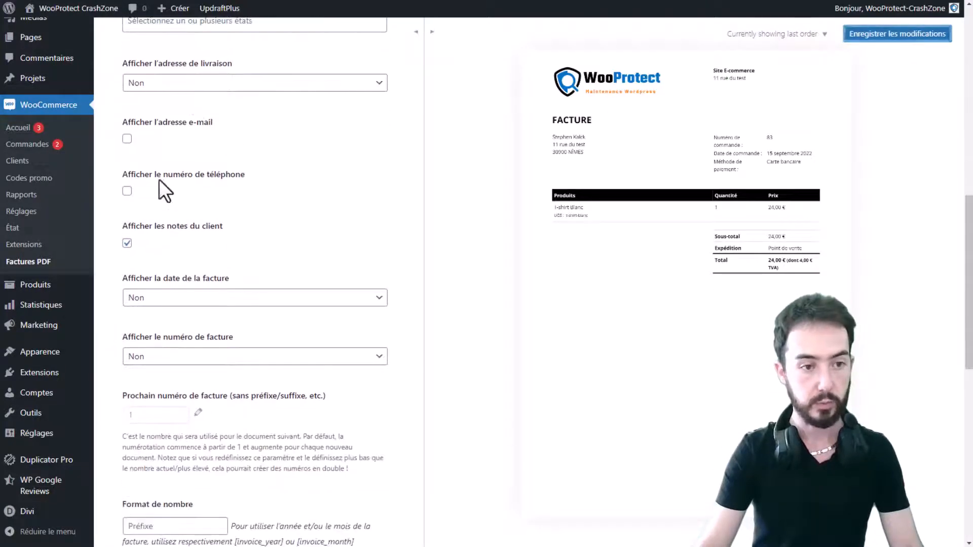
pyautogui.click(127, 138)
pyautogui.click(127, 191)
pyautogui.scroll(-3, 317, 196)
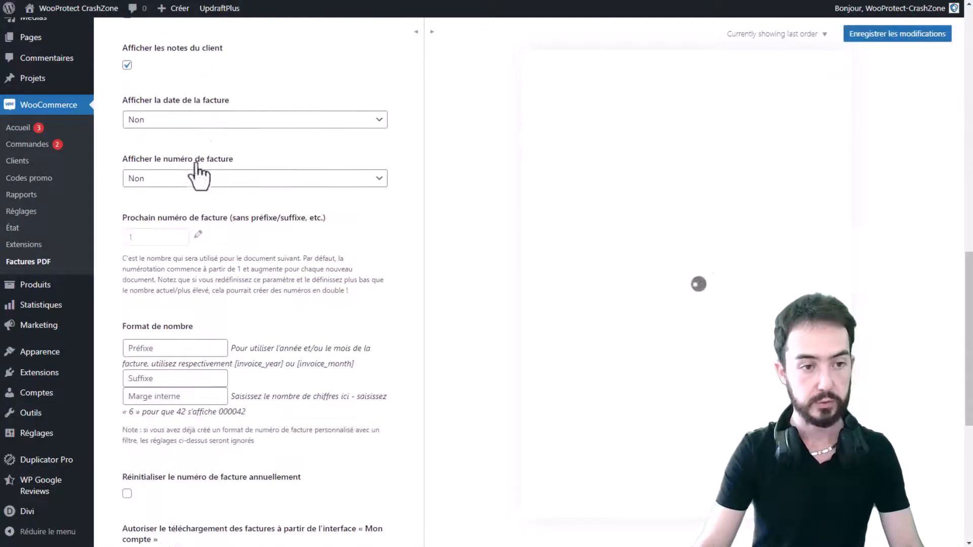
pyautogui.click(214, 122)
pyautogui.click(214, 132)
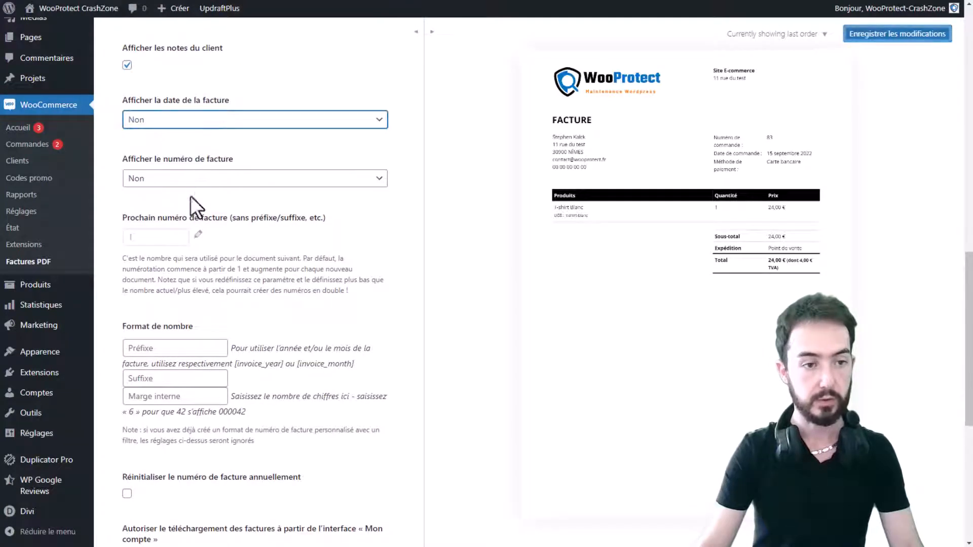
# - Enable "Désactiver pour les commandes gratuites" for invoices and save the document settings
pyautogui.scroll(-5, 217, 152)
pyautogui.scroll(-1, 218, 195)
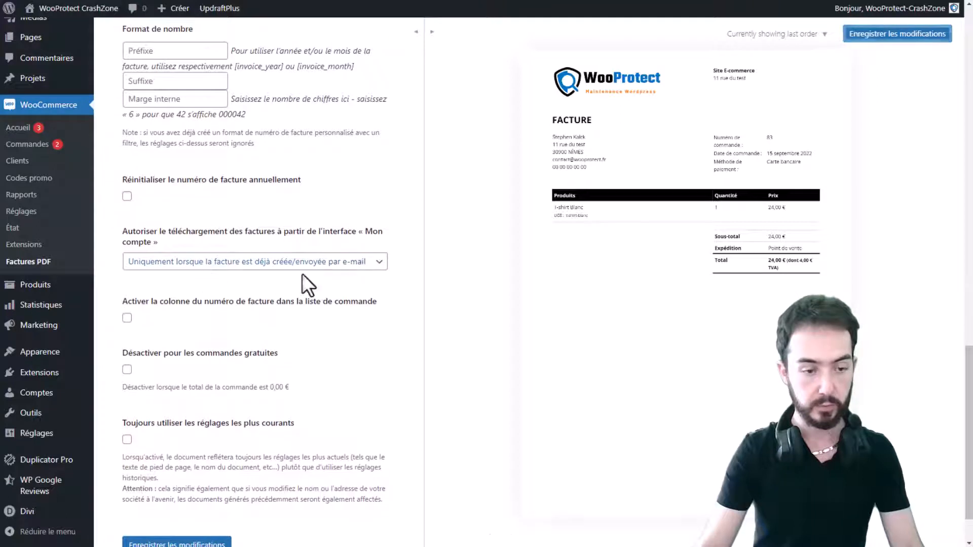
pyautogui.scroll(-1, 301, 276)
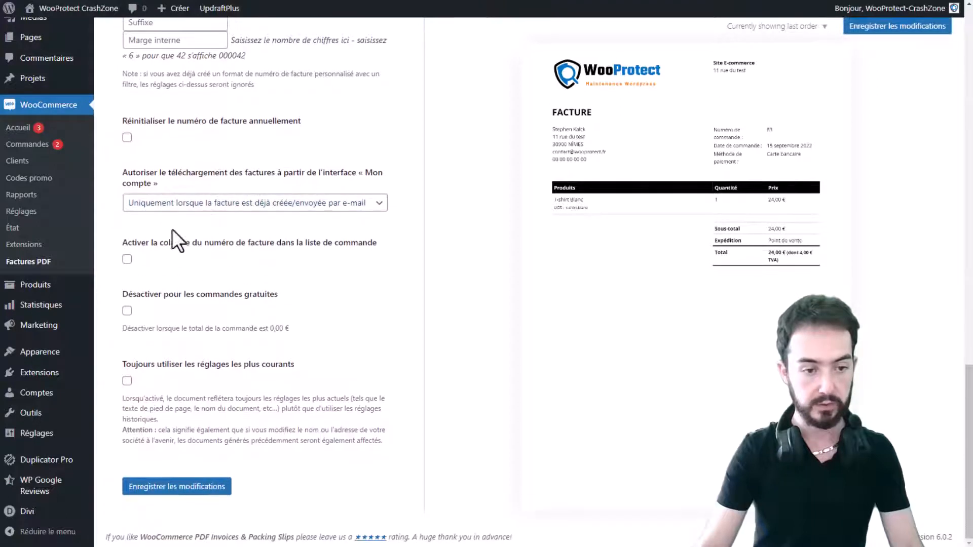
pyautogui.click(127, 310)
pyautogui.click(205, 489)
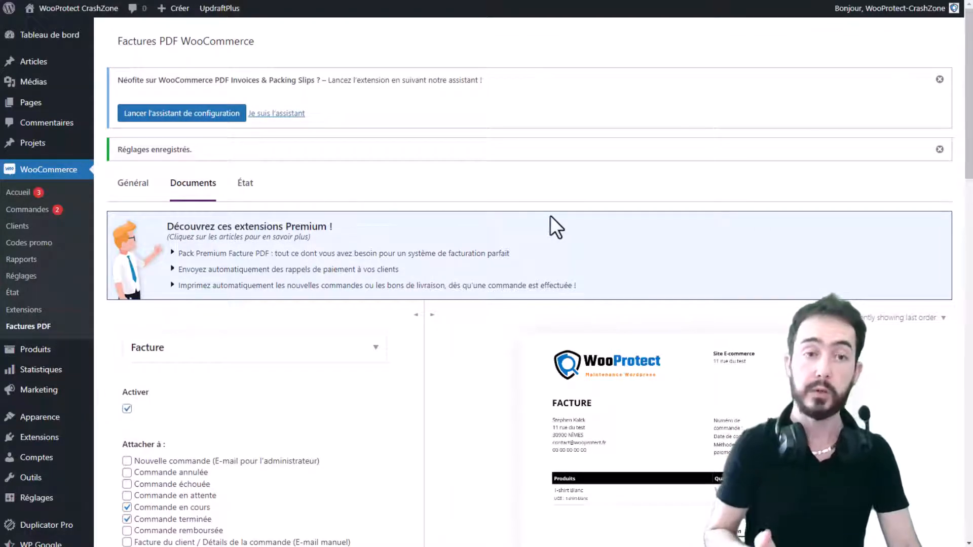
# - Visit the storefront's shop, add one T-shirt Blanc to the cart and proceed to checkout
pyautogui.scroll(-3, 549, 215)
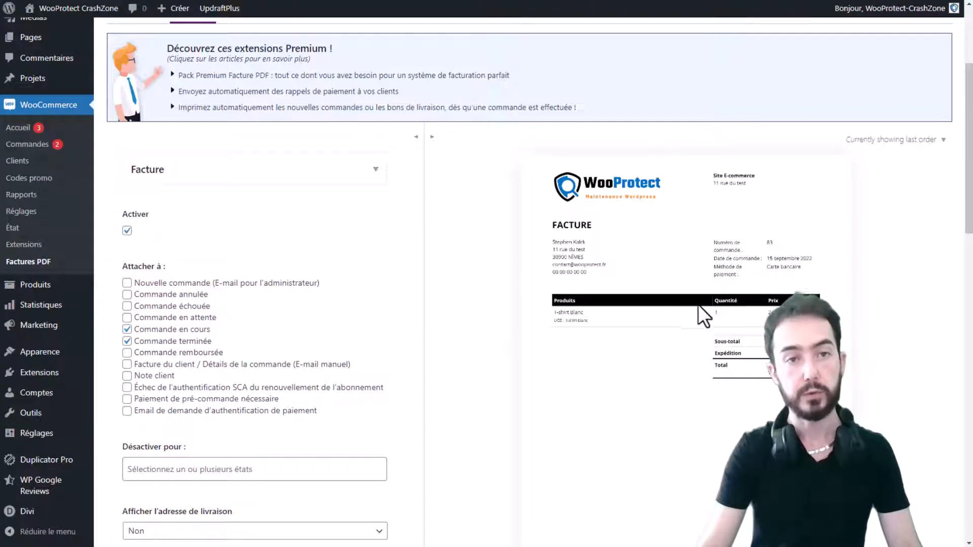
pyautogui.click(60, 8)
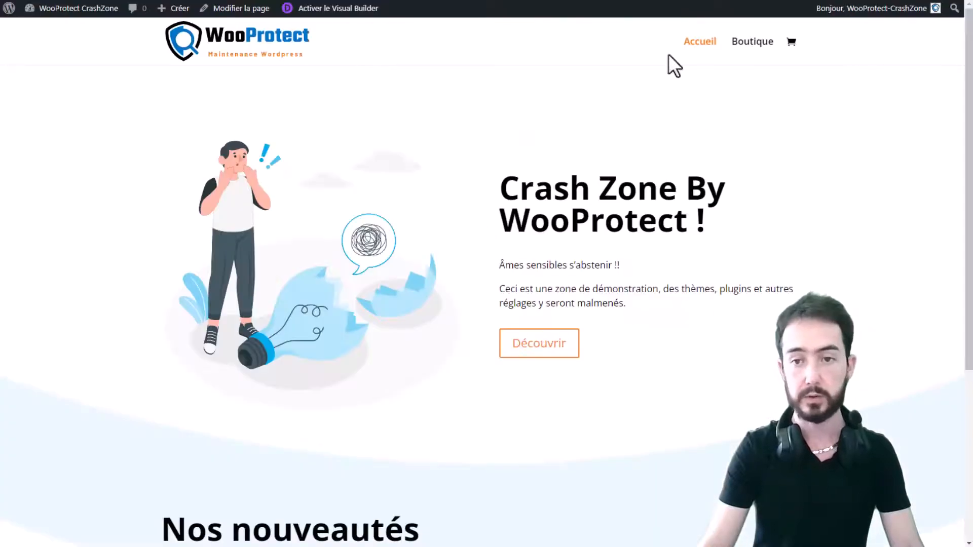
pyautogui.click(754, 44)
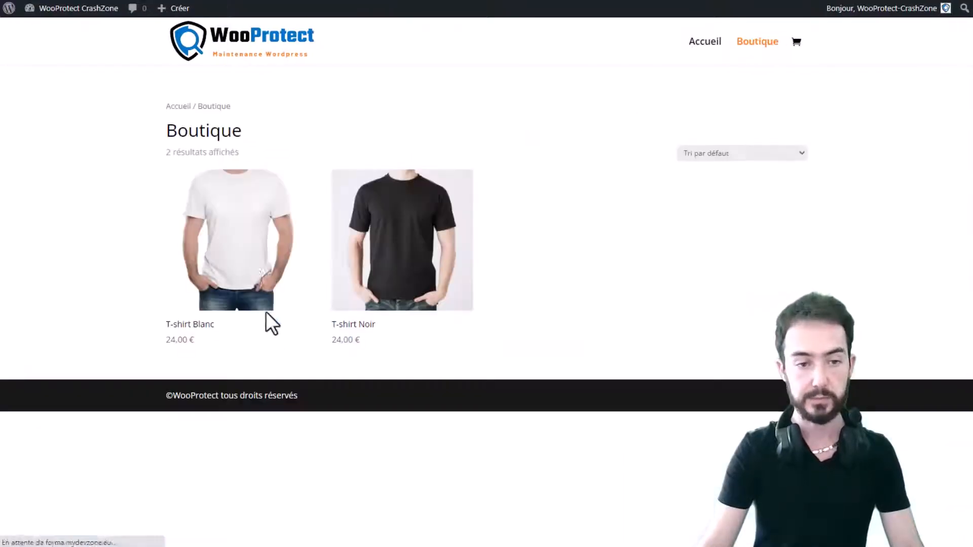
pyautogui.click(248, 245)
pyautogui.click(604, 238)
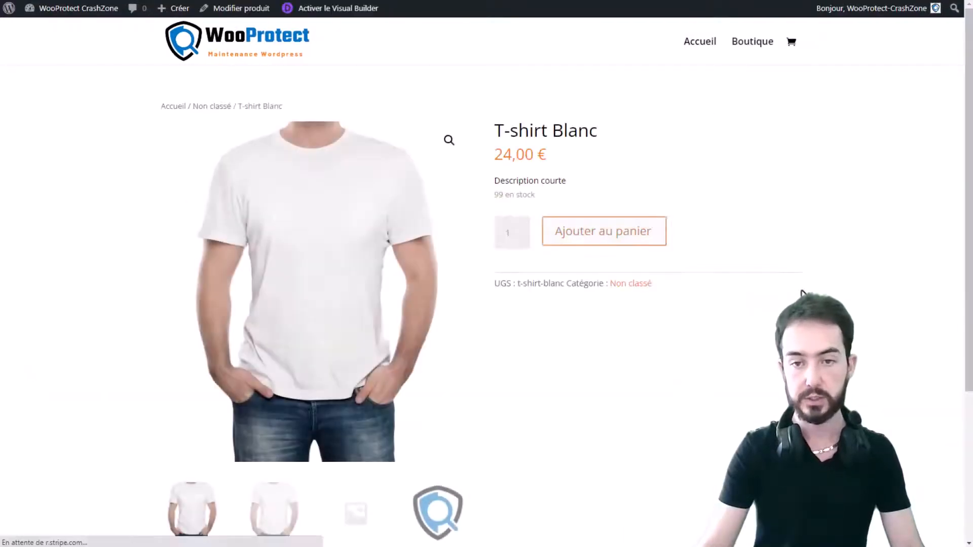
pyautogui.click(744, 145)
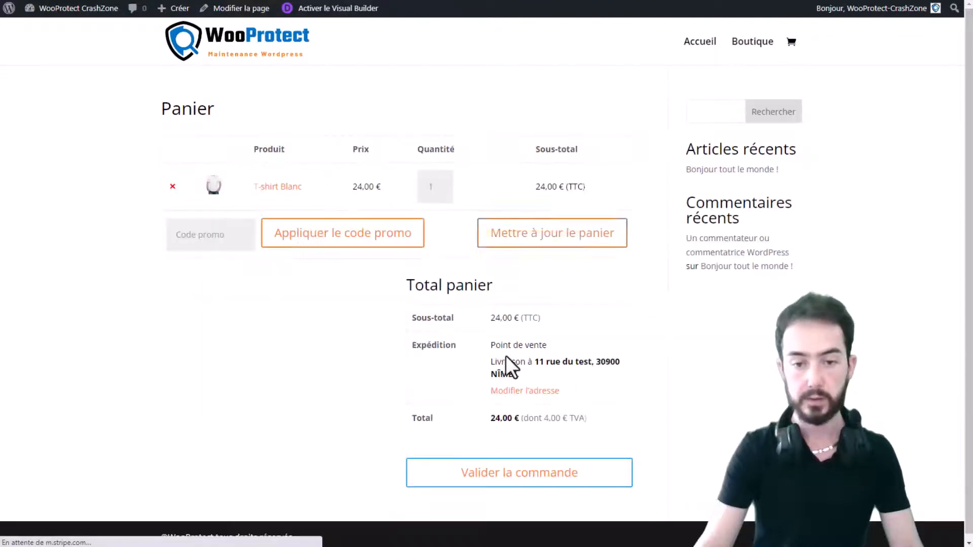
pyautogui.click(519, 475)
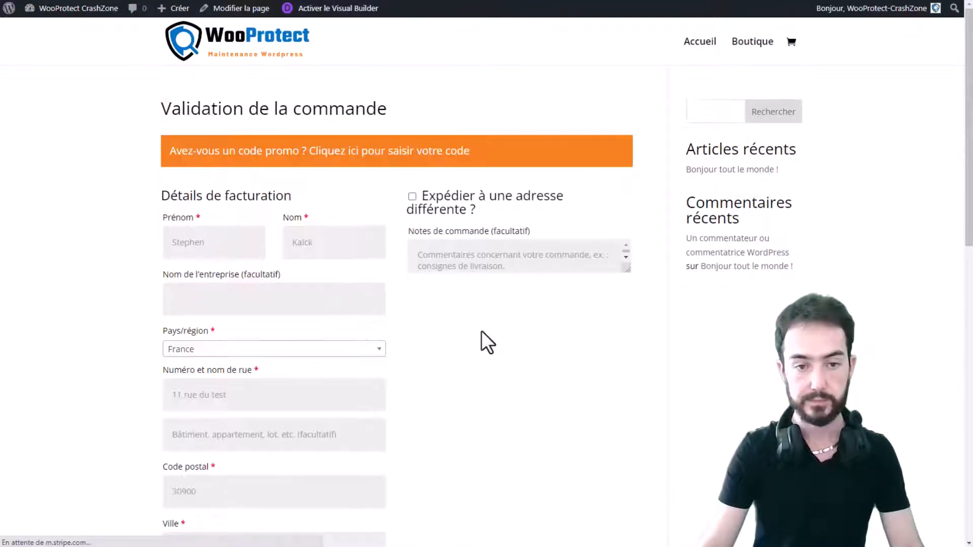
# - Fill in the Carte bancaire payment form with the provided test card number, an expiry date and a security code
pyautogui.scroll(-1, 481, 341)
pyautogui.scroll(1, 412, 326)
pyautogui.scroll(-10, 310, 174)
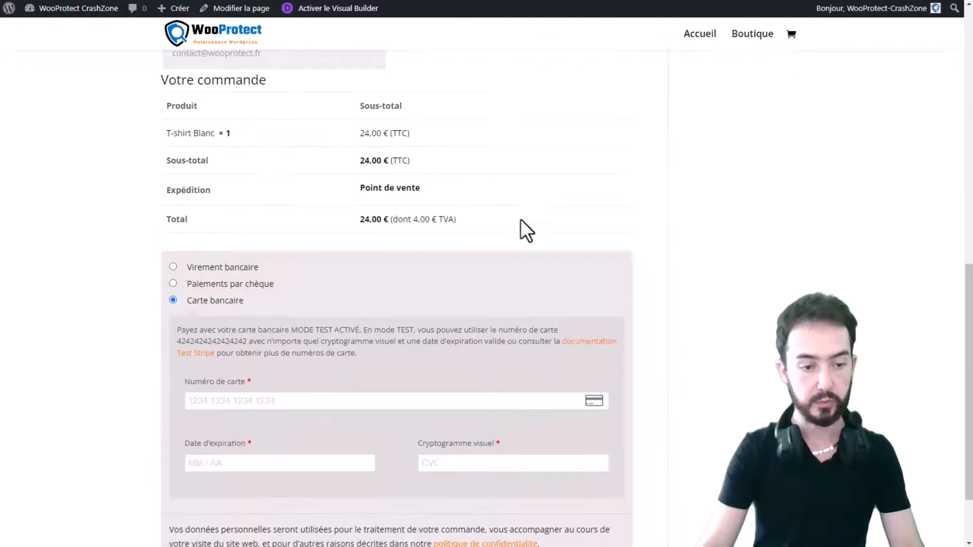
pyautogui.doubleClick(228, 341)
pyautogui.click(237, 402)
pyautogui.hotkey('ctrl', 'v')
pyautogui.scroll(-2, 370, 332)
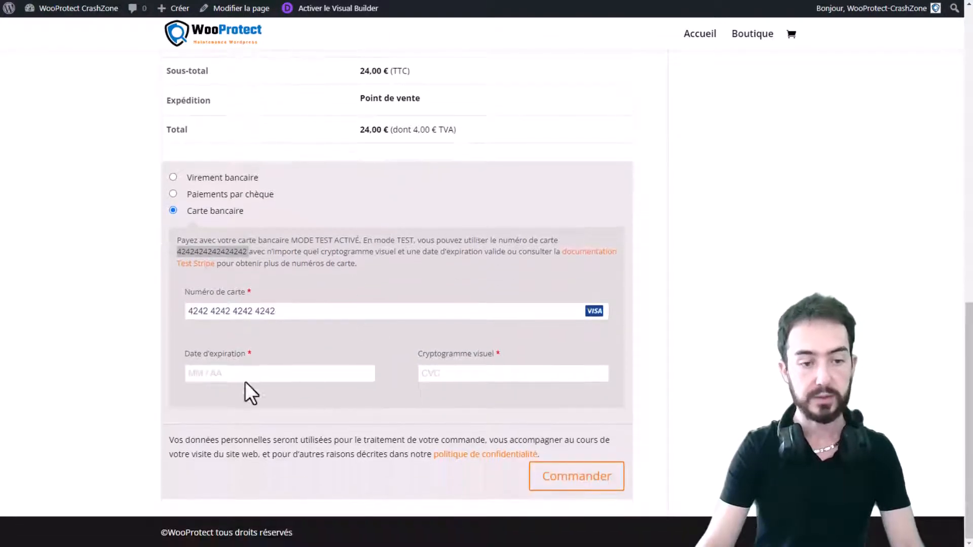
pyautogui.click(249, 366)
pyautogui.write('03 /')
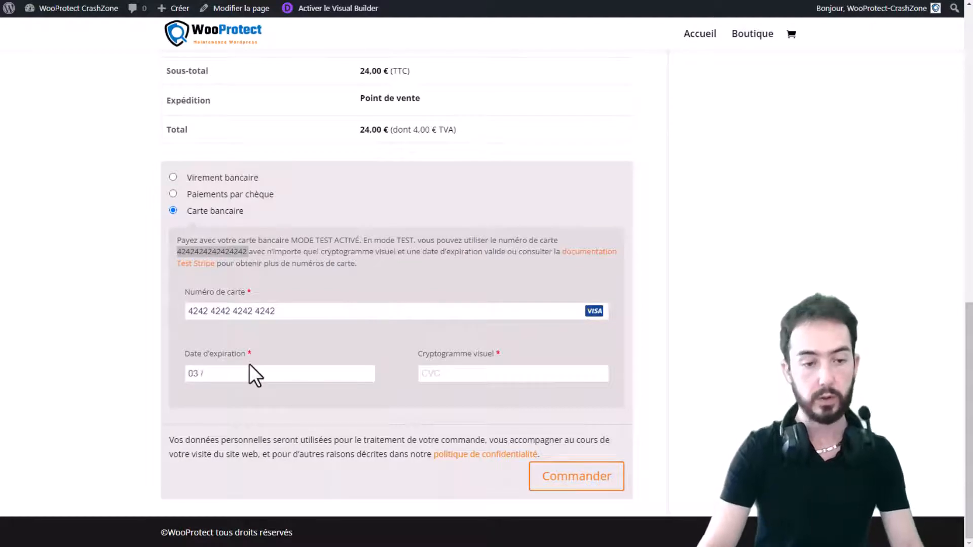
pyautogui.write('24')
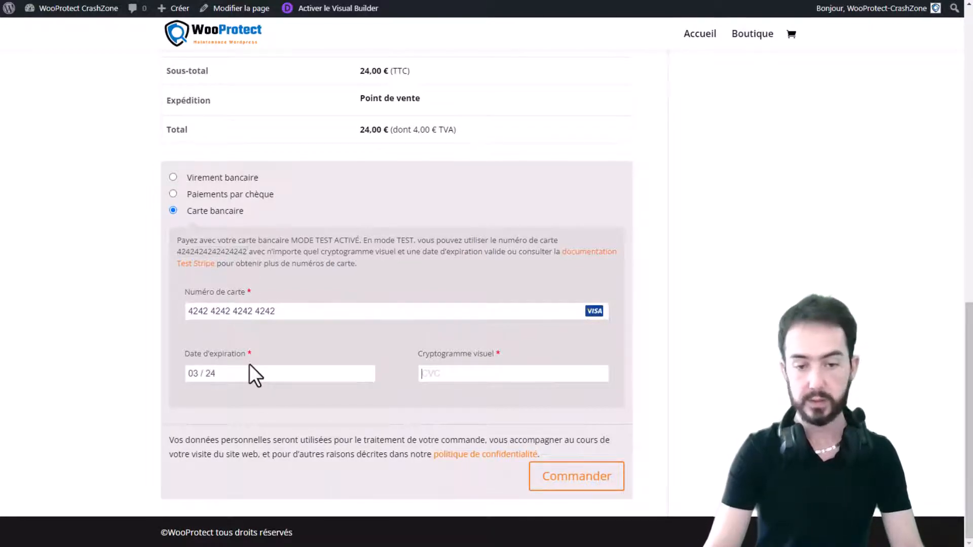
pyautogui.write('888')
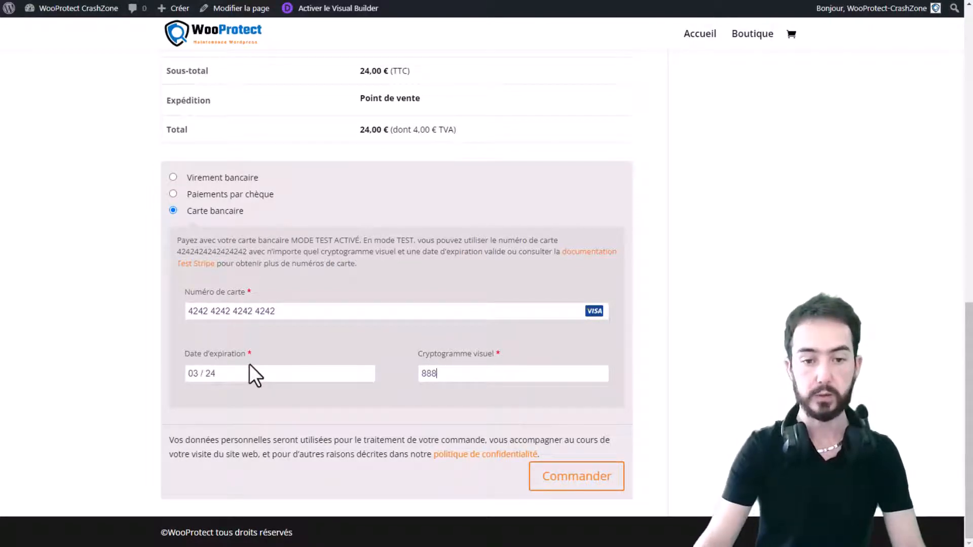
# - Place the order and decline saving the card to the Google account
pyautogui.click(598, 483)
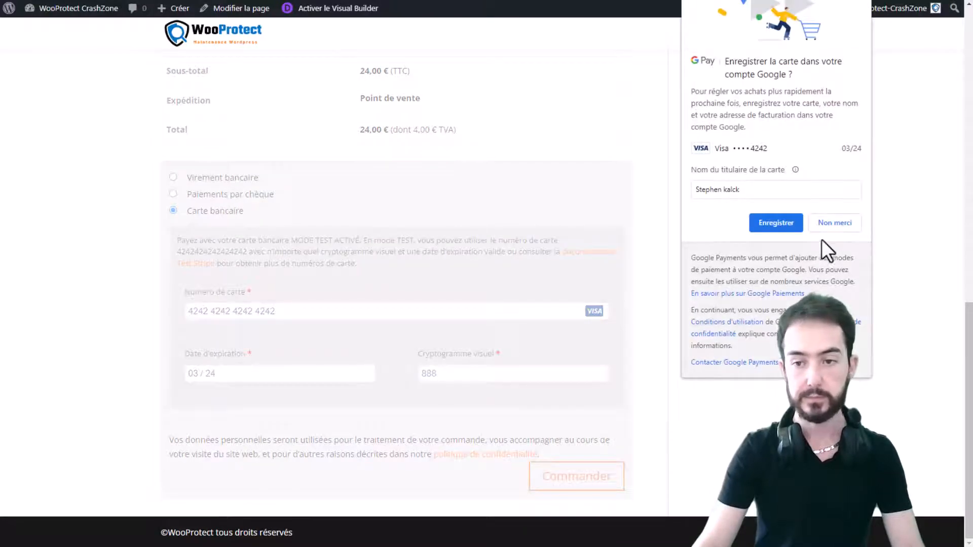
pyautogui.click(839, 226)
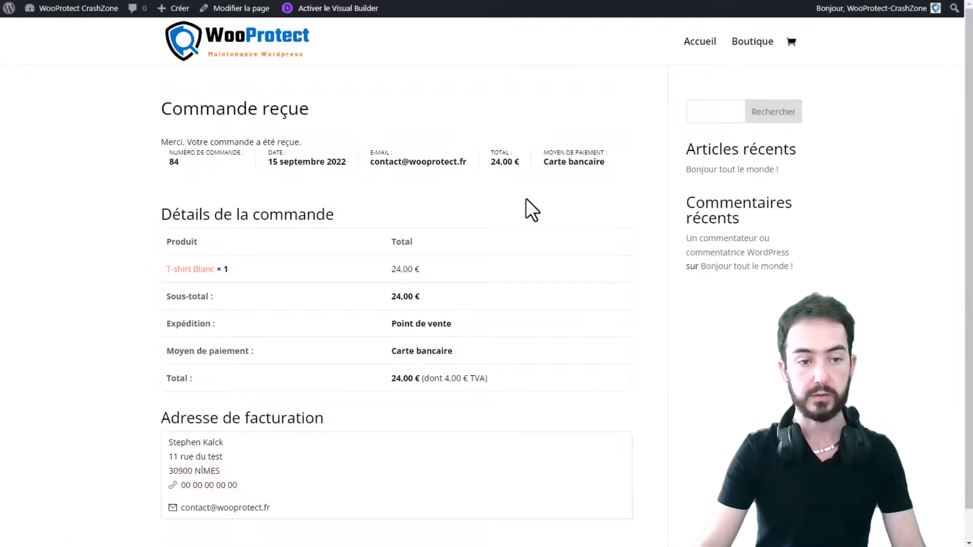
pyautogui.scroll(-1, 525, 199)
pyautogui.scroll(1, 525, 198)
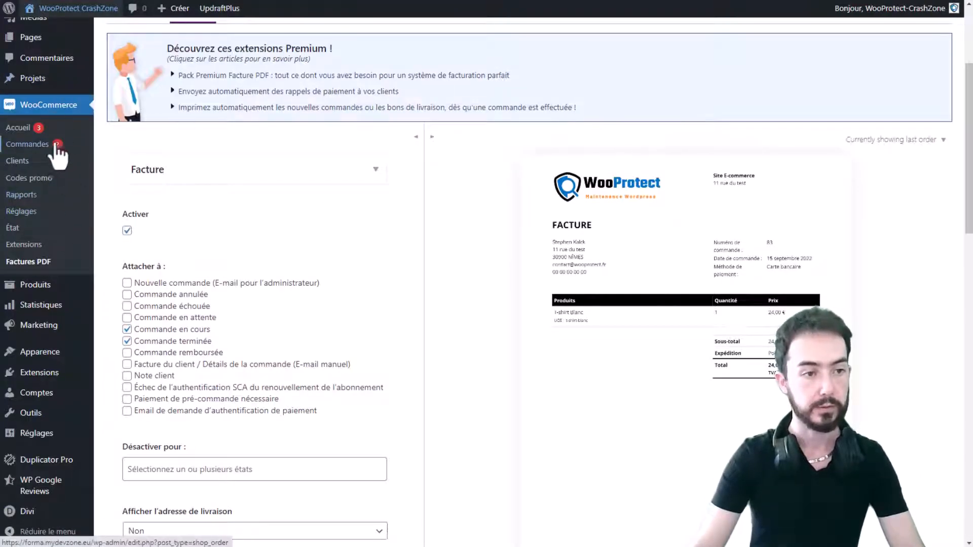
# - Open the newest order from the WooCommerce order list in the site admin and examine its PDF document data
pyautogui.click(46, 145)
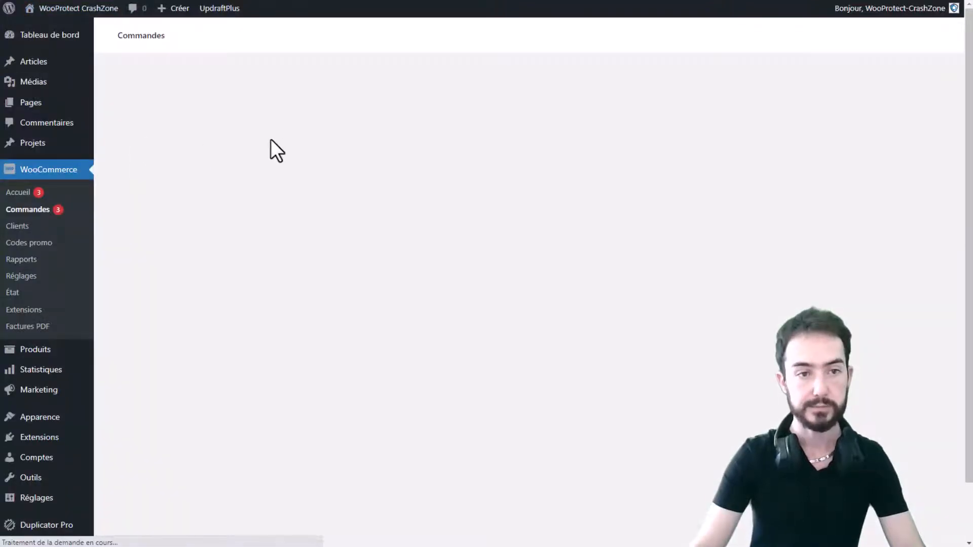
pyautogui.scroll(-2, 457, 160)
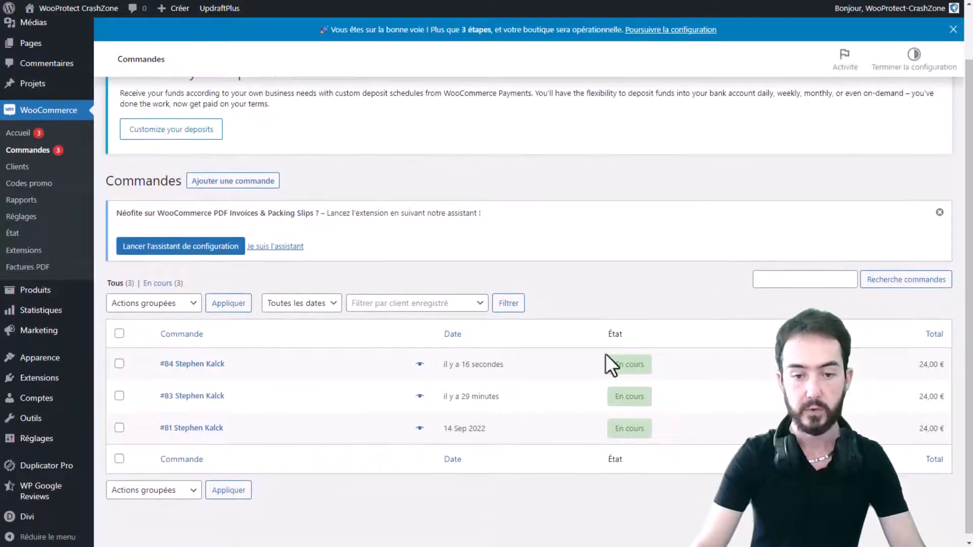
pyautogui.click(189, 363)
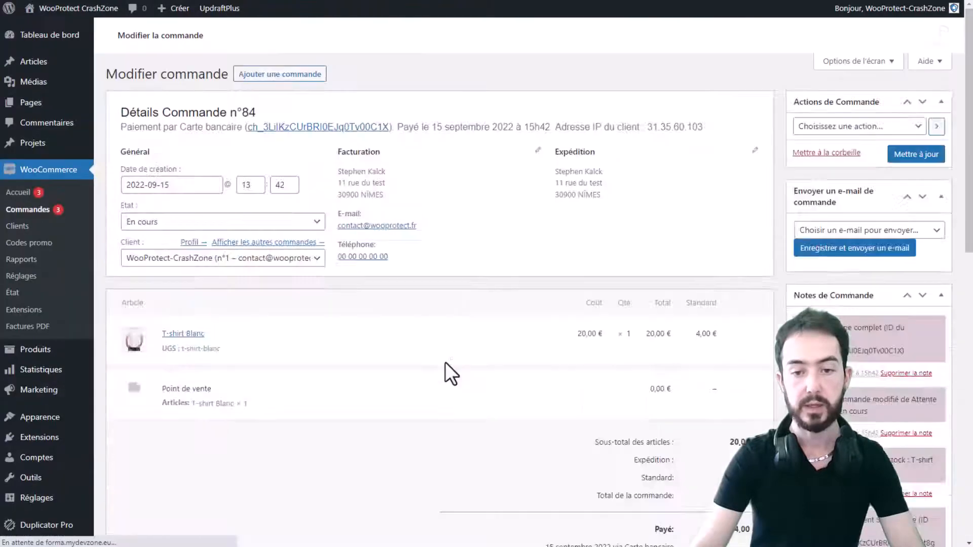
pyautogui.scroll(-5, 576, 265)
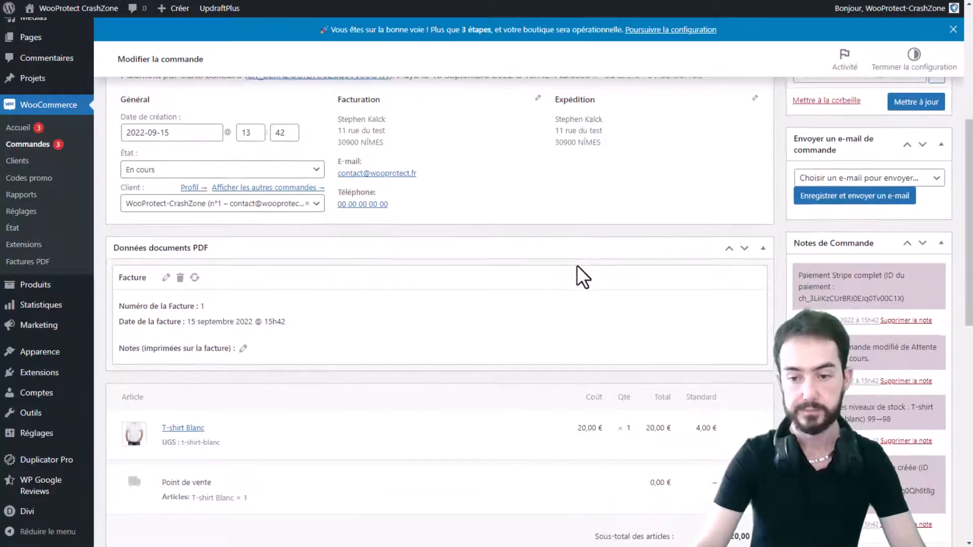
pyautogui.scroll(-10, 577, 266)
# - Generate the order's PDF Facture and open the downloaded file
pyautogui.click(830, 215)
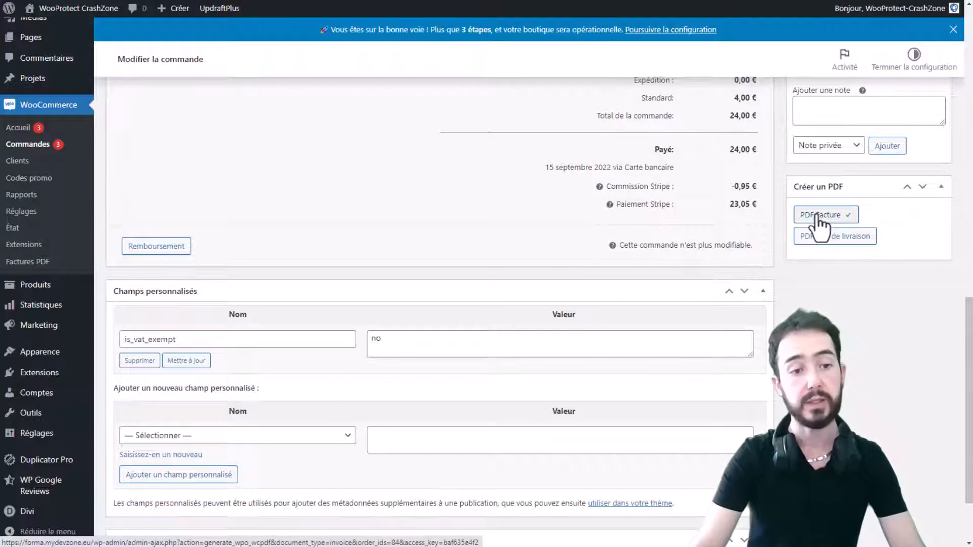
pyautogui.click(820, 216)
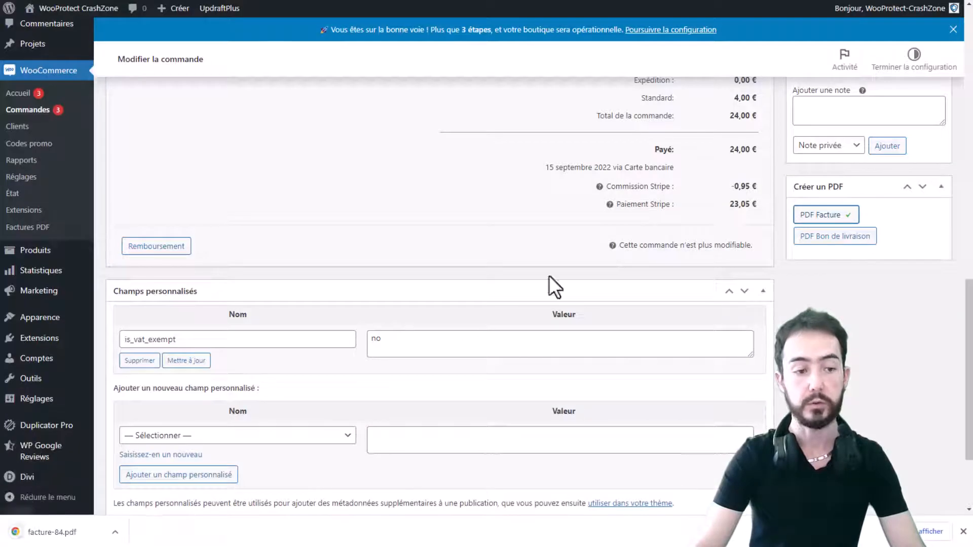
pyautogui.click(83, 532)
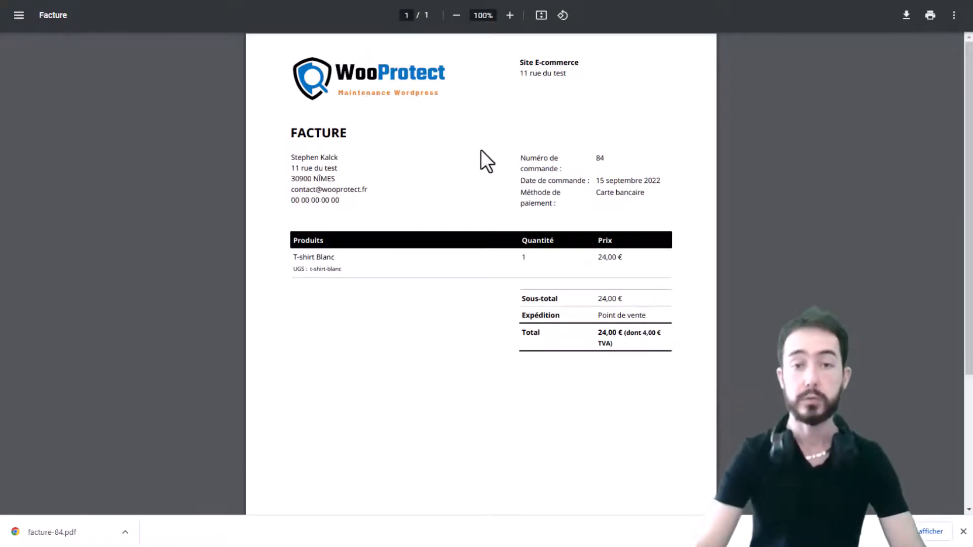
# - Examine the PDF invoice's shop address, order details, payment method, product line, VAT-inclusive total and the page's lower part
pyautogui.moveTo(525, 74)
pyautogui.mouseDown()
pyautogui.moveTo(543, 66)
pyautogui.moveTo(536, 76)
pyautogui.moveTo(564, 76)
pyautogui.moveTo(513, 80)
pyautogui.moveTo(535, 84)
pyautogui.mouseUp()
pyautogui.click(564, 76)
pyautogui.click(516, 77)
pyautogui.click(614, 156)
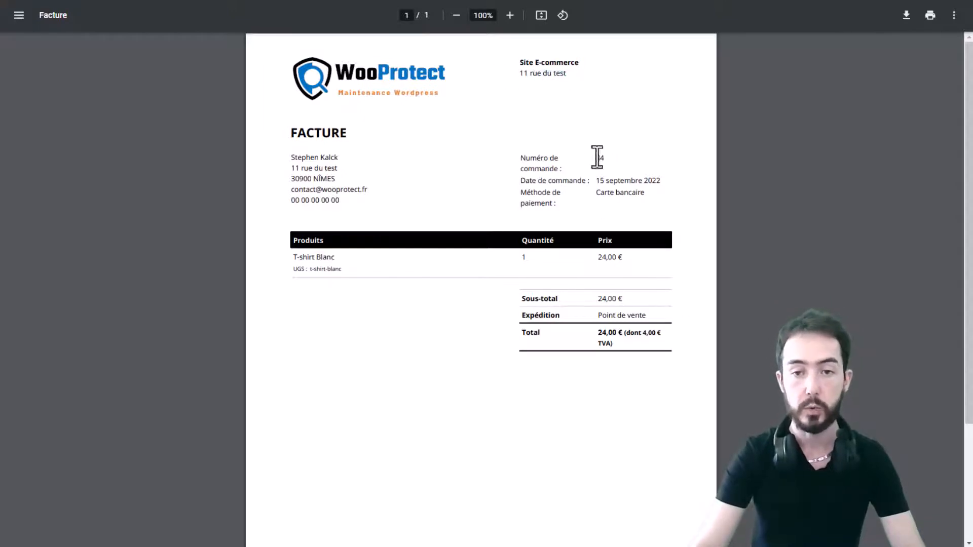
pyautogui.moveTo(595, 181); pyautogui.dragTo(662, 182)
pyautogui.click(604, 194)
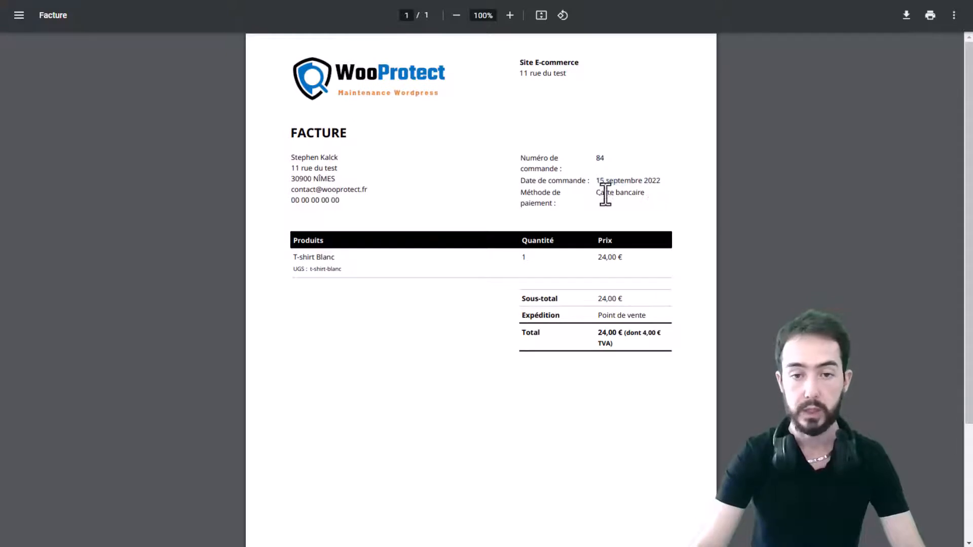
pyautogui.moveTo(597, 194); pyautogui.dragTo(652, 223)
pyautogui.moveTo(296, 257); pyautogui.dragTo(351, 269)
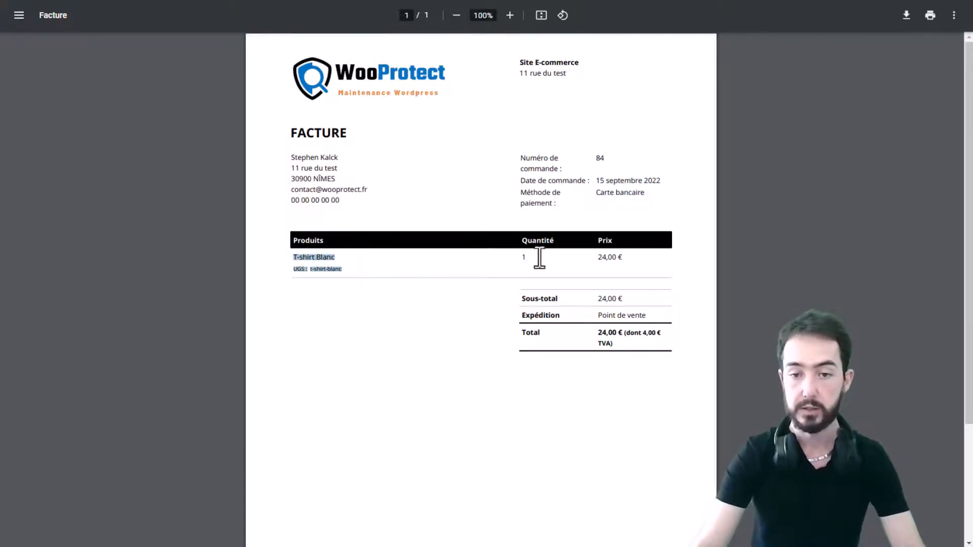
pyautogui.click(658, 267)
pyautogui.moveTo(623, 335); pyautogui.dragTo(655, 339)
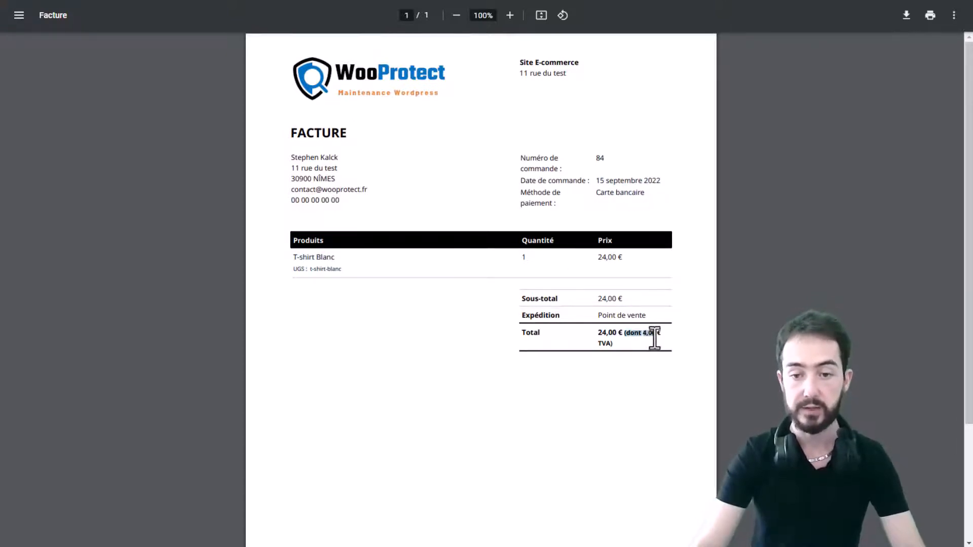
pyautogui.click(654, 339)
pyautogui.scroll(-3, 588, 339)
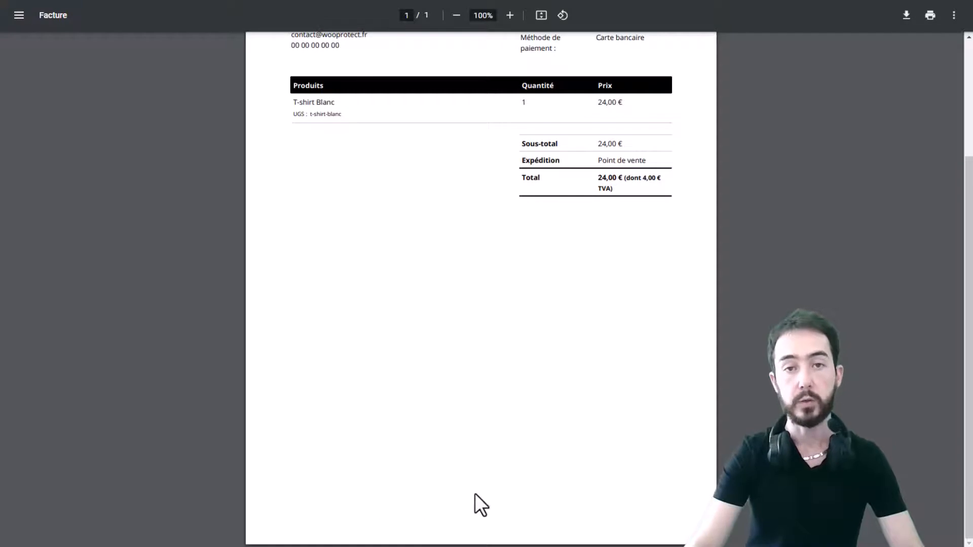
pyautogui.scroll(3, 455, 419)
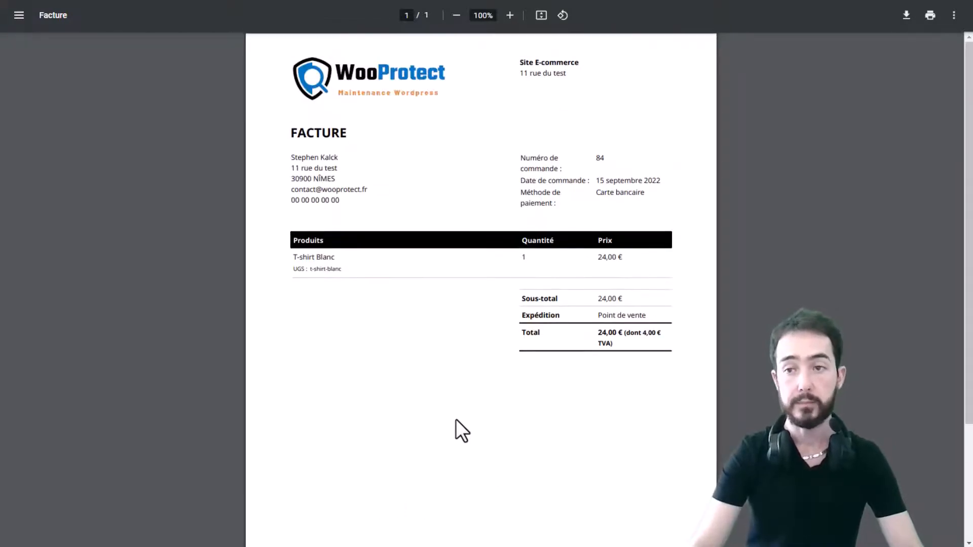